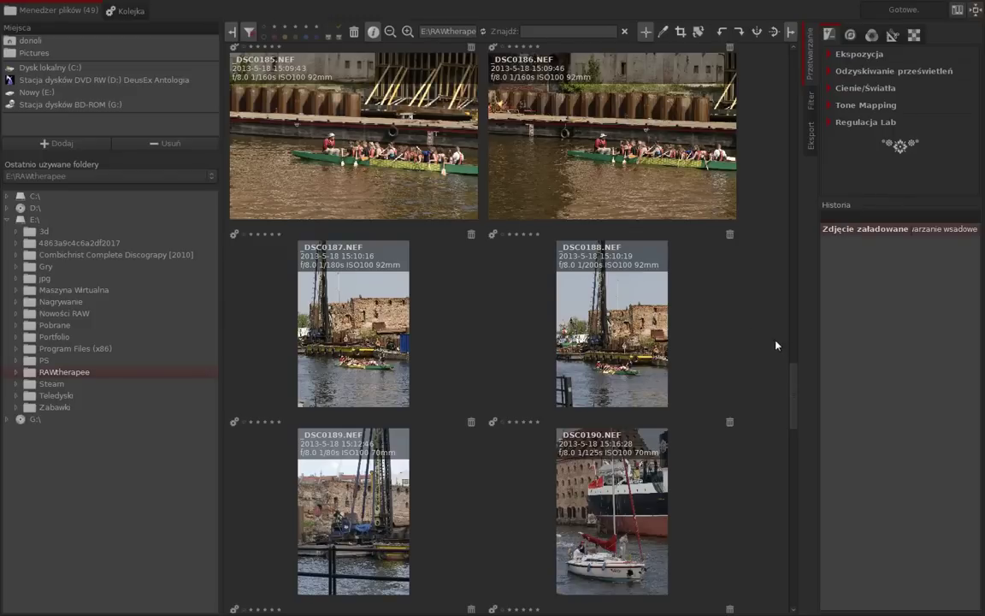
Scroll and drag the scrollbar to browse the NEF thumbnail grid
{"action": "scroll", "coordinate": [792, 373], "scroll_direction": "up", "scroll_amount": 1}
{"action": "scroll", "coordinate": [792, 374], "scroll_direction": "up", "scroll_amount": 1}
{"action": "scroll", "coordinate": [795, 368], "scroll_direction": "up", "scroll_amount": 1}
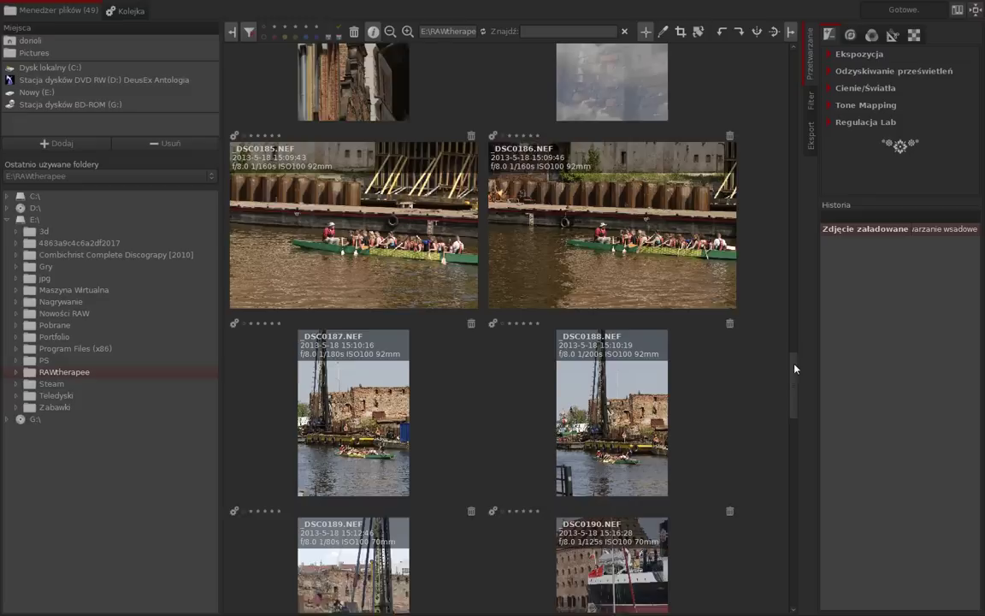
{"action": "scroll", "coordinate": [794, 368], "scroll_direction": "up", "scroll_amount": 1}
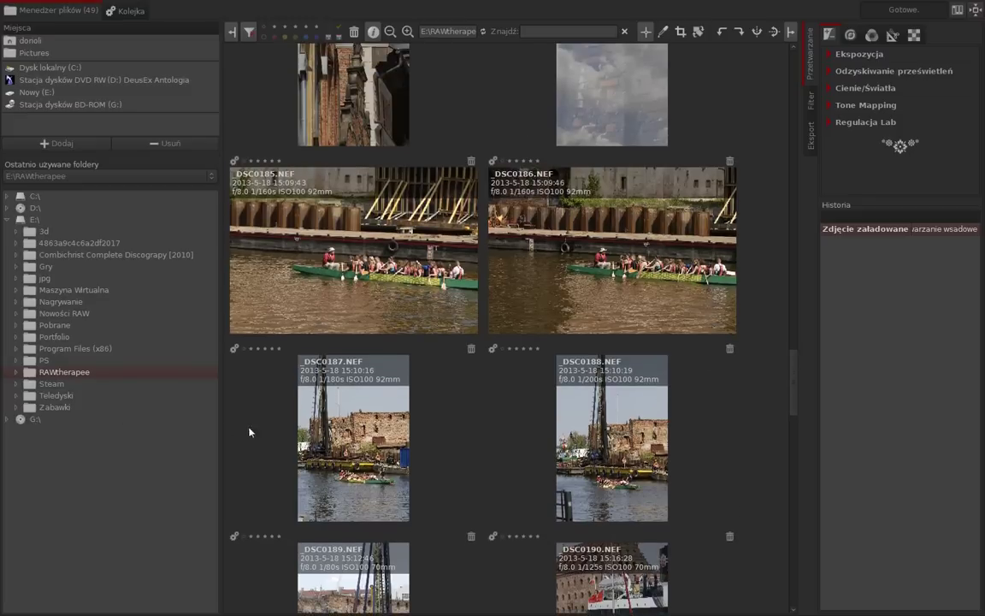
{"action": "scroll", "coordinate": [792, 393], "scroll_direction": "up", "scroll_amount": 3}
{"action": "scroll", "coordinate": [791, 376], "scroll_direction": "up", "scroll_amount": 2}
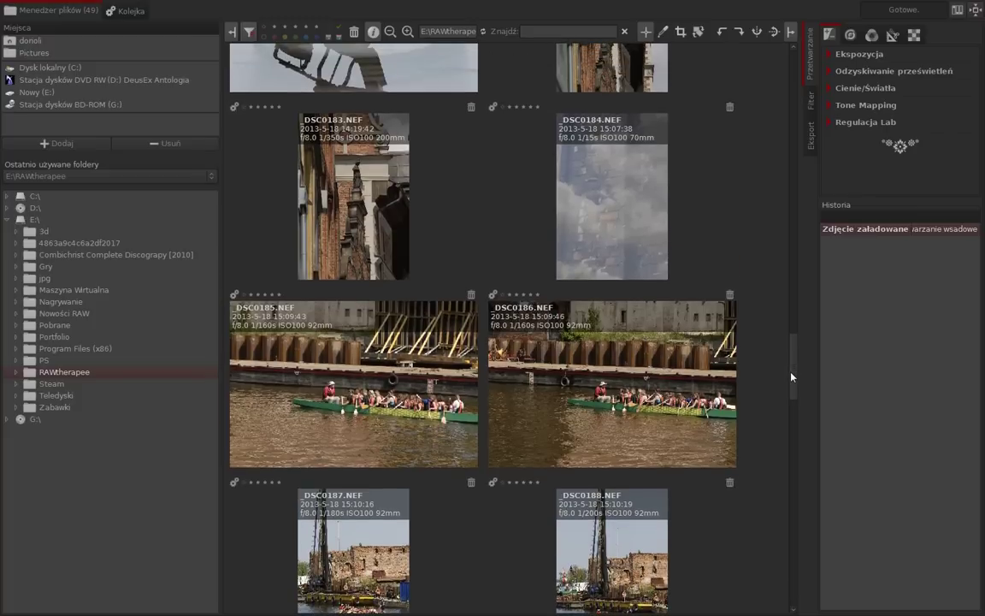
{"action": "left_click_drag", "start_coordinate": [792, 377], "coordinate": [783, 440]}
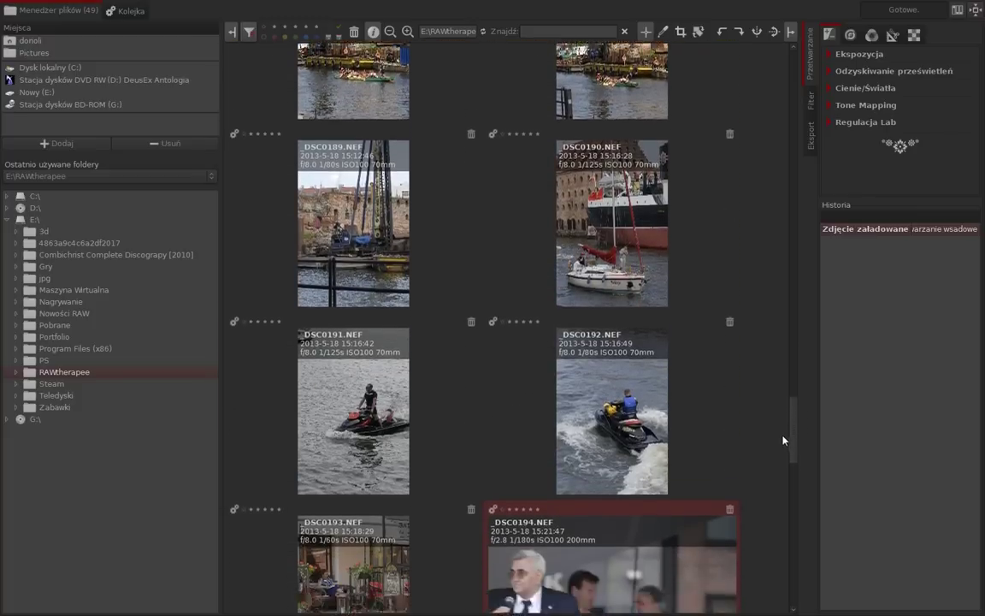
{"action": "mouse_move", "coordinate": [784, 441]}
{"action": "left_mouse_down"}
{"action": "mouse_move", "coordinate": [798, 401]}
{"action": "mouse_move", "coordinate": [761, 389]}
{"action": "left_mouse_up"}
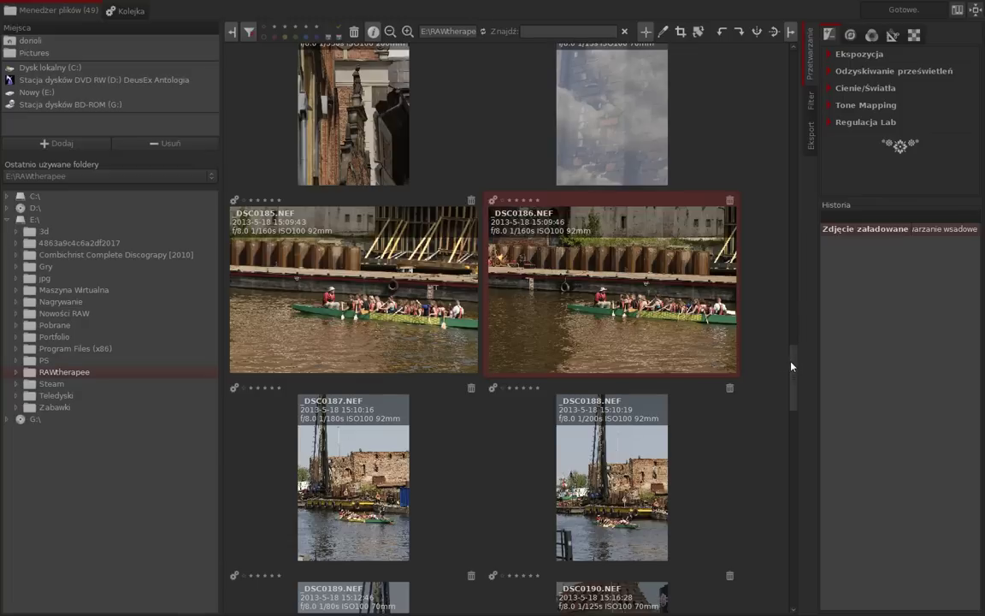
{"action": "left_click_drag", "start_coordinate": [792, 363], "coordinate": [791, 338]}
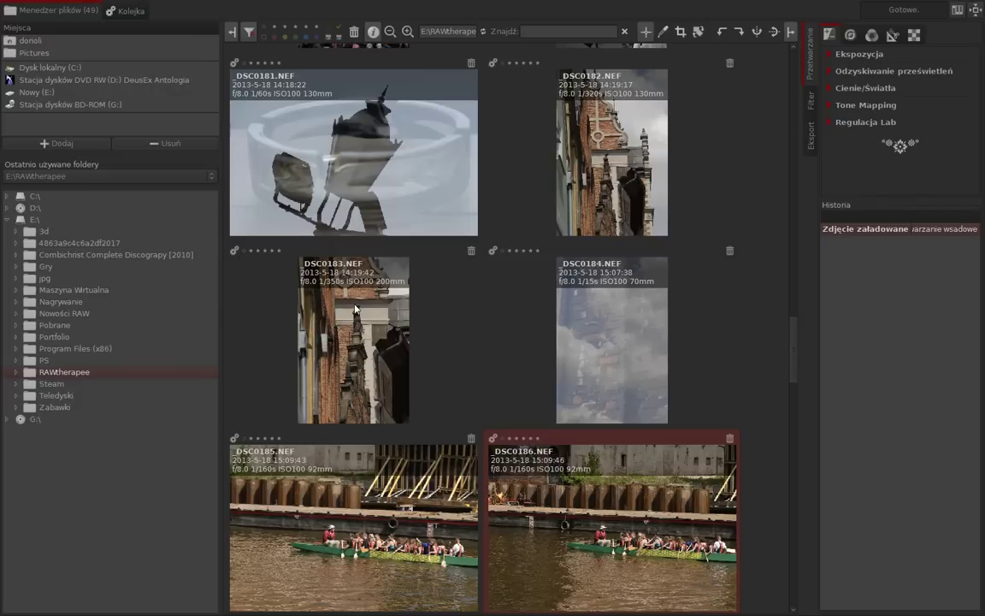
Preview the _DSC0183, _DSC0184 and _DSC0185 thumbnails
{"action": "left_click", "coordinate": [316, 246]}
{"action": "left_click", "coordinate": [622, 274]}
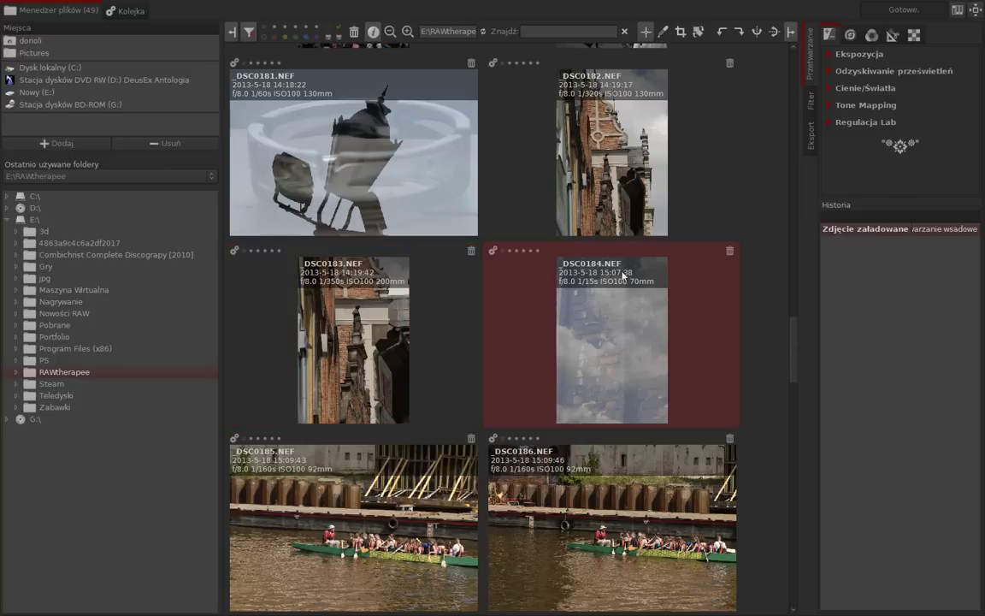
{"action": "left_click", "coordinate": [334, 256]}
{"action": "left_click_drag", "start_coordinate": [794, 351], "coordinate": [797, 365]}
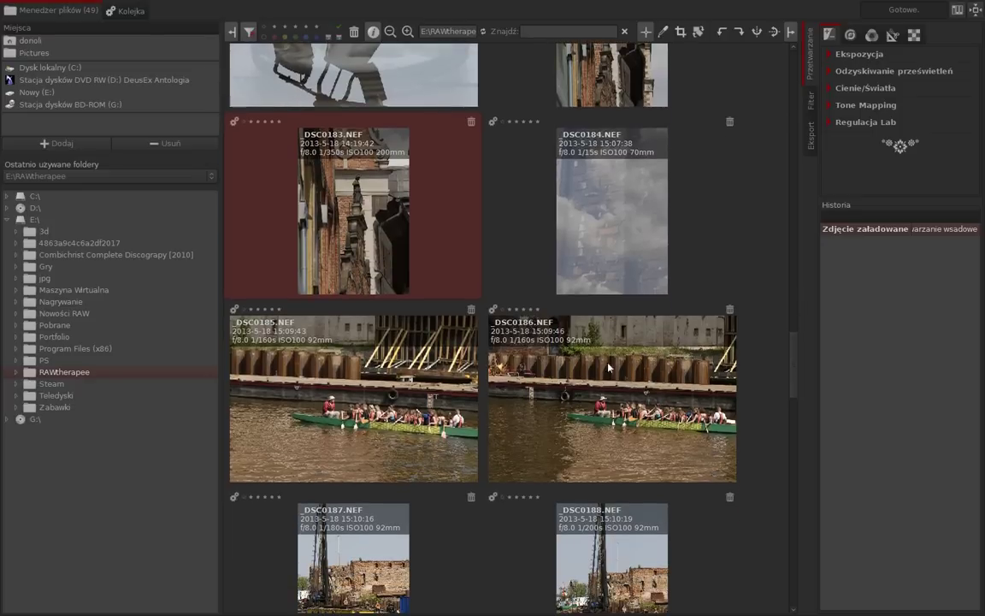
{"action": "key", "text": "Down"}
Move down to the harbour shots and select _DSC0197.NEF after checking _DSC0198
{"action": "scroll", "coordinate": [793, 353], "scroll_direction": "up", "scroll_amount": 1}
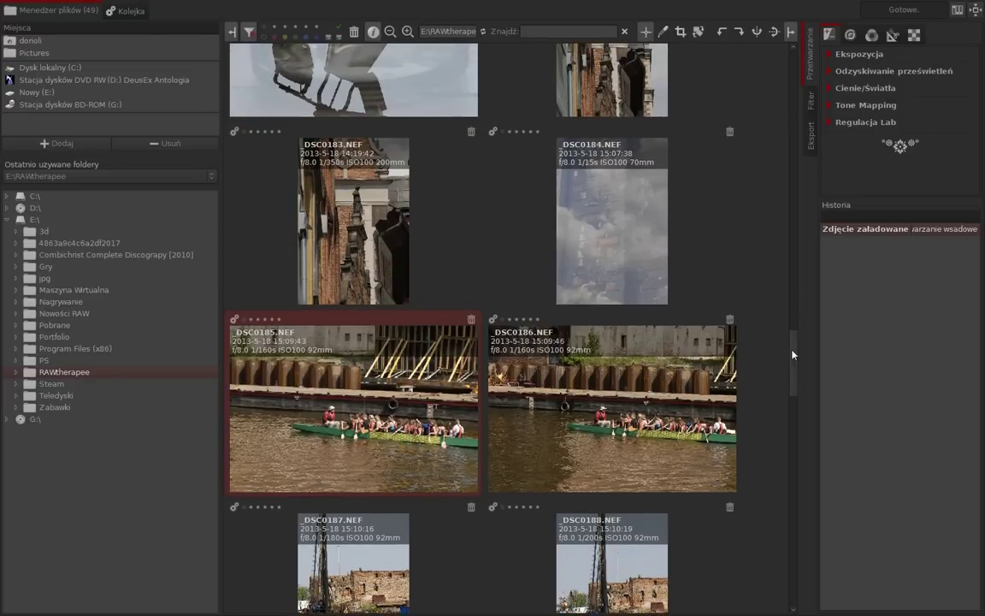
{"action": "mouse_move", "coordinate": [792, 354]}
{"action": "left_mouse_down"}
{"action": "mouse_move", "coordinate": [795, 271]}
{"action": "mouse_move", "coordinate": [759, 493]}
{"action": "mouse_move", "coordinate": [811, 508]}
{"action": "mouse_move", "coordinate": [795, 511]}
{"action": "left_mouse_up"}
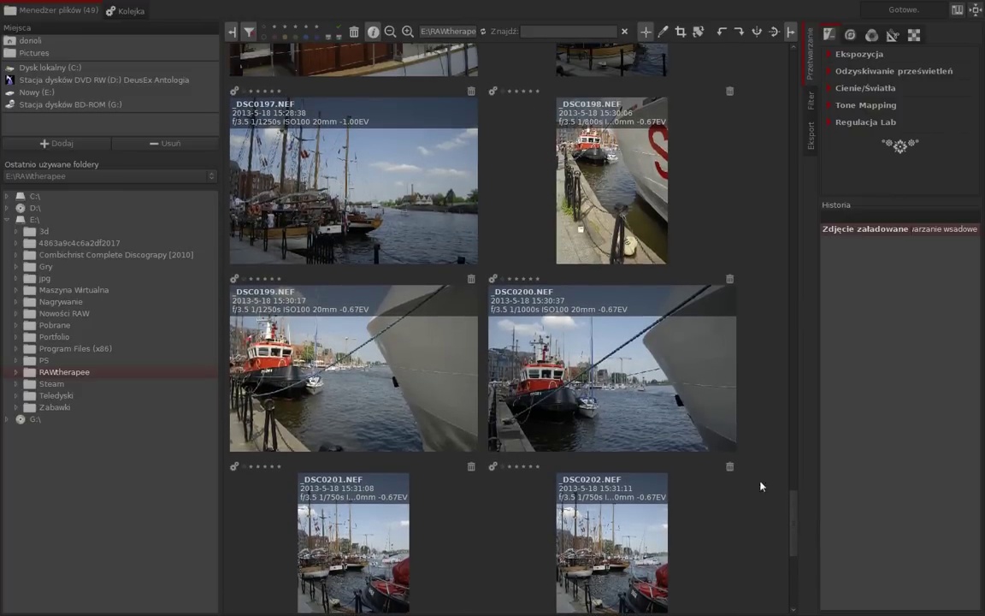
{"action": "left_click", "coordinate": [706, 255]}
{"action": "left_click_drag", "start_coordinate": [793, 515], "coordinate": [794, 503]}
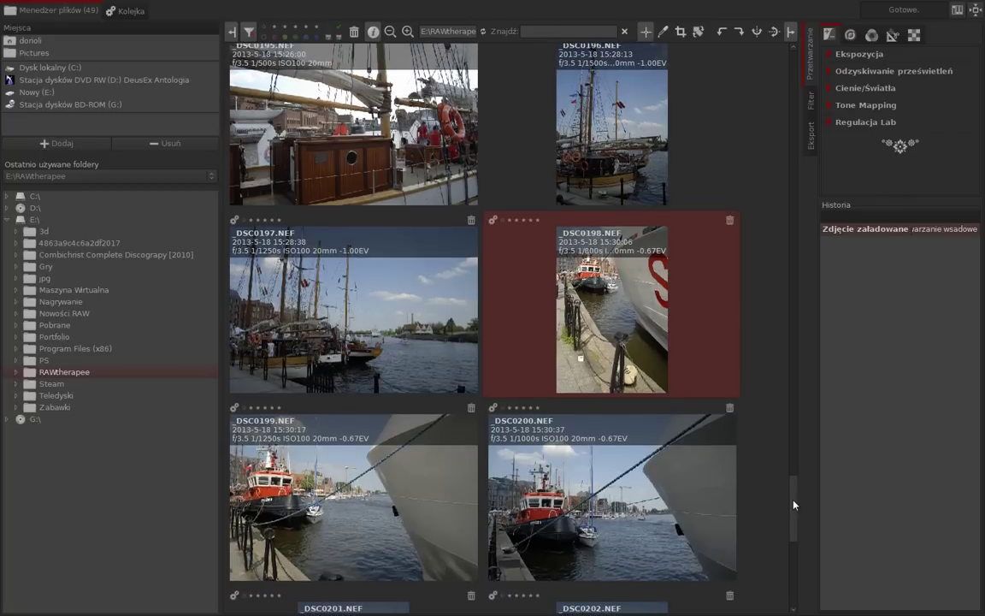
{"action": "left_click", "coordinate": [325, 290]}
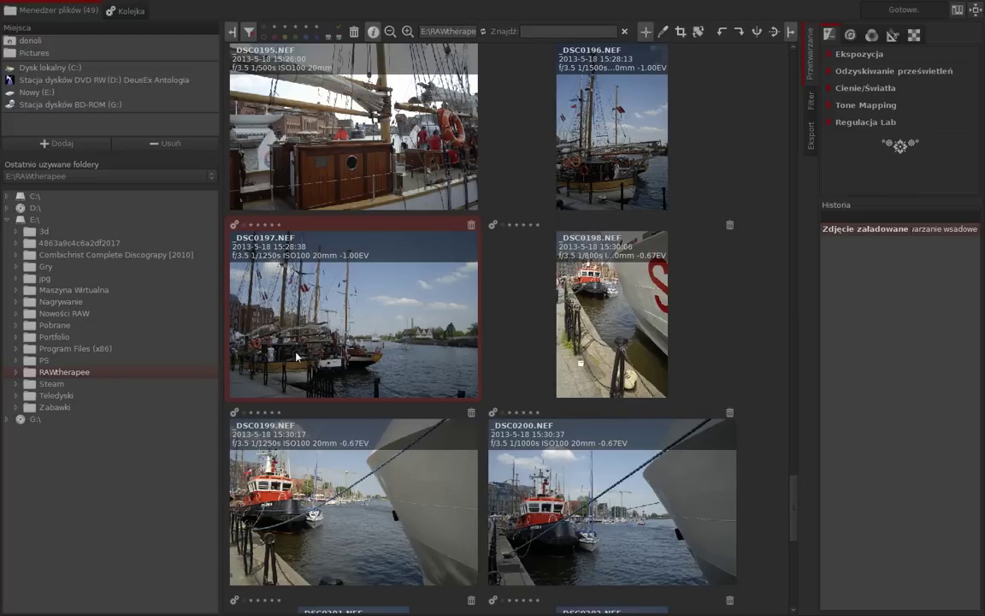
{"action": "scroll", "coordinate": [334, 168], "scroll_direction": "up", "scroll_amount": 1}
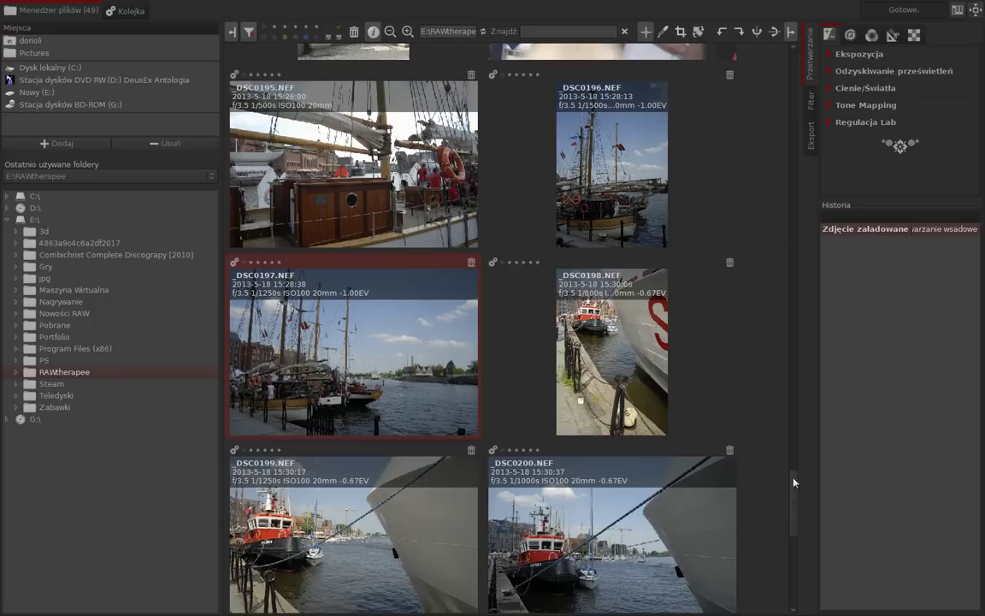
{"action": "mouse_move", "coordinate": [794, 482]}
{"action": "left_mouse_down"}
{"action": "mouse_move", "coordinate": [773, 189]}
{"action": "mouse_move", "coordinate": [787, 261]}
{"action": "mouse_move", "coordinate": [798, 508]}
{"action": "left_mouse_up"}
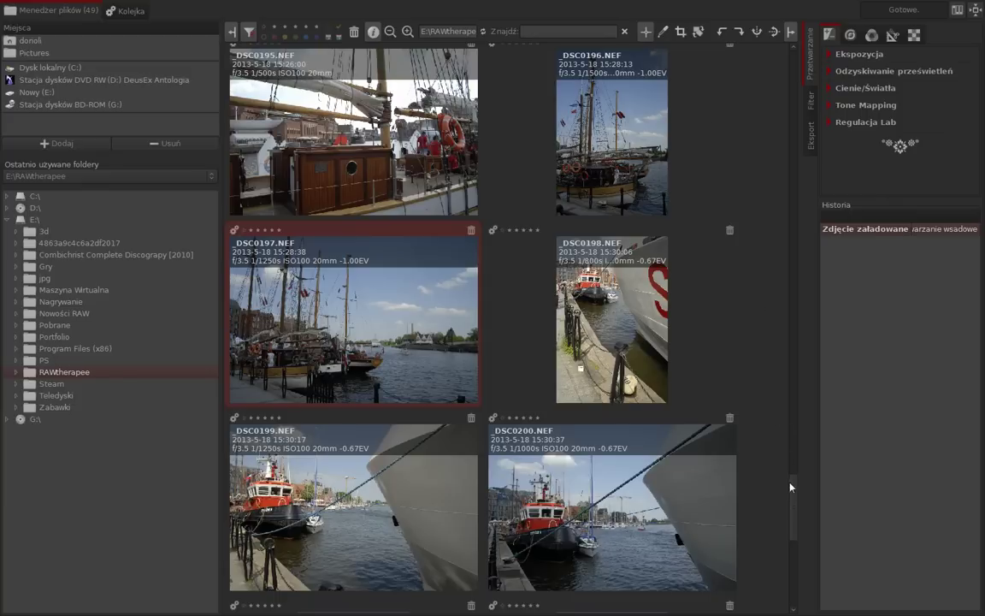
{"action": "scroll", "coordinate": [795, 498], "scroll_direction": "down", "scroll_amount": 1}
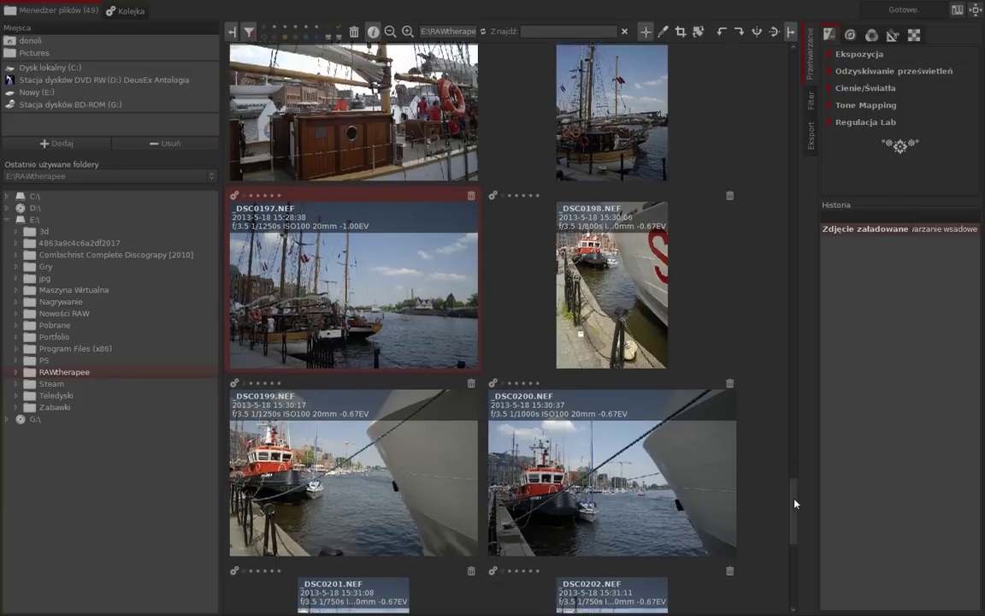
{"action": "scroll", "coordinate": [794, 498], "scroll_direction": "up", "scroll_amount": 2}
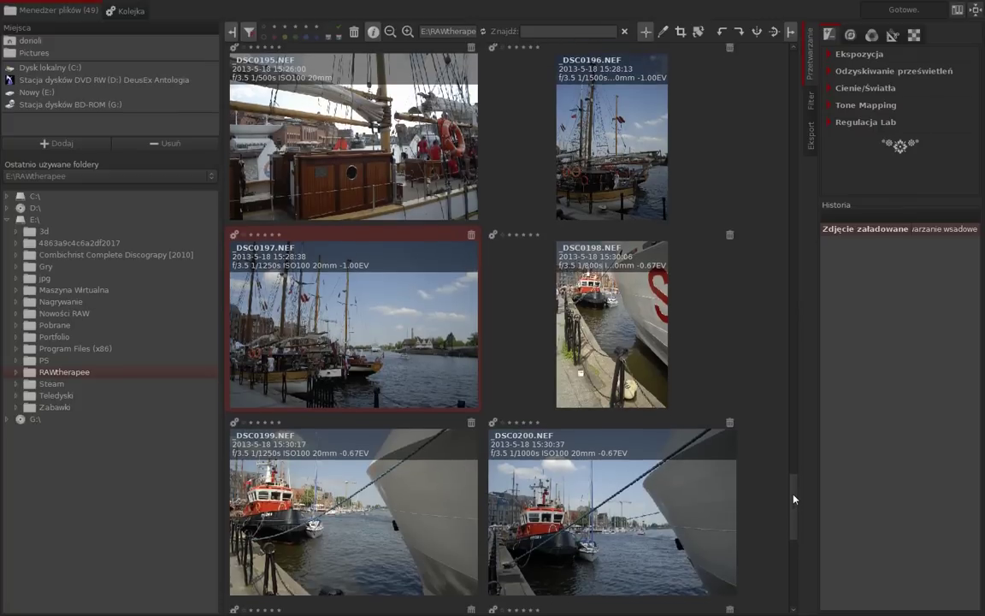
{"action": "scroll", "coordinate": [795, 497], "scroll_direction": "down", "scroll_amount": 1}
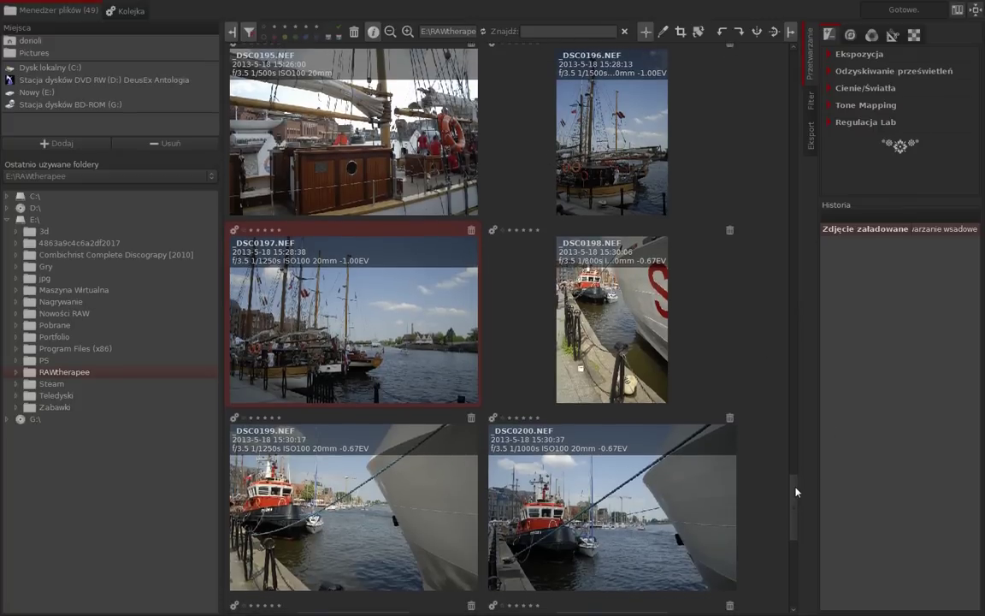
{"action": "mouse_move", "coordinate": [794, 504]}
{"action": "left_mouse_down"}
{"action": "mouse_move", "coordinate": [770, 358]}
{"action": "mouse_move", "coordinate": [789, 256]}
{"action": "mouse_move", "coordinate": [788, 490]}
{"action": "left_mouse_up"}
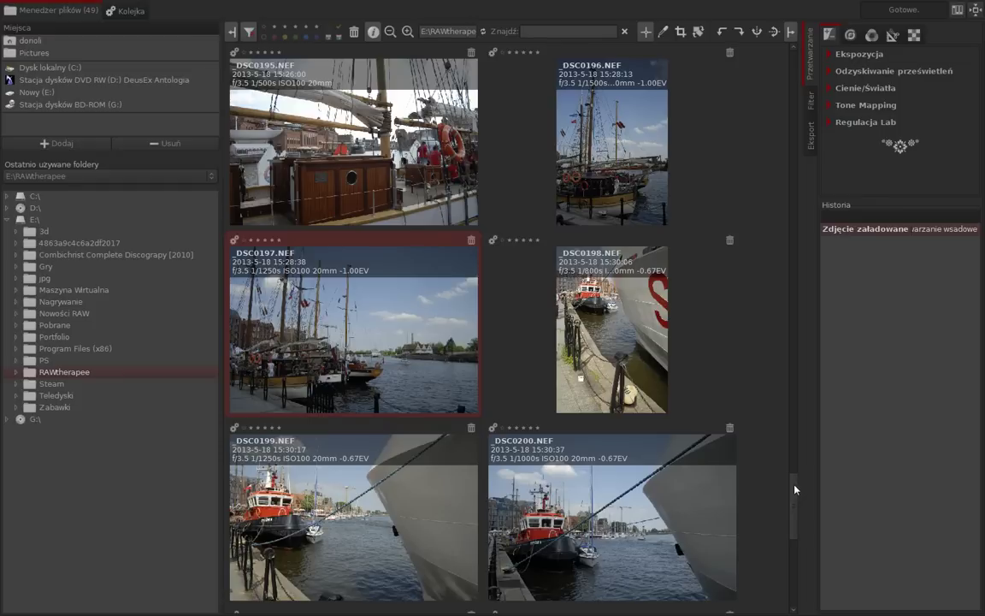
{"action": "mouse_move", "coordinate": [794, 489]}
{"action": "left_mouse_down"}
{"action": "mouse_move", "coordinate": [804, 49]}
{"action": "mouse_move", "coordinate": [783, 399]}
{"action": "left_mouse_up"}
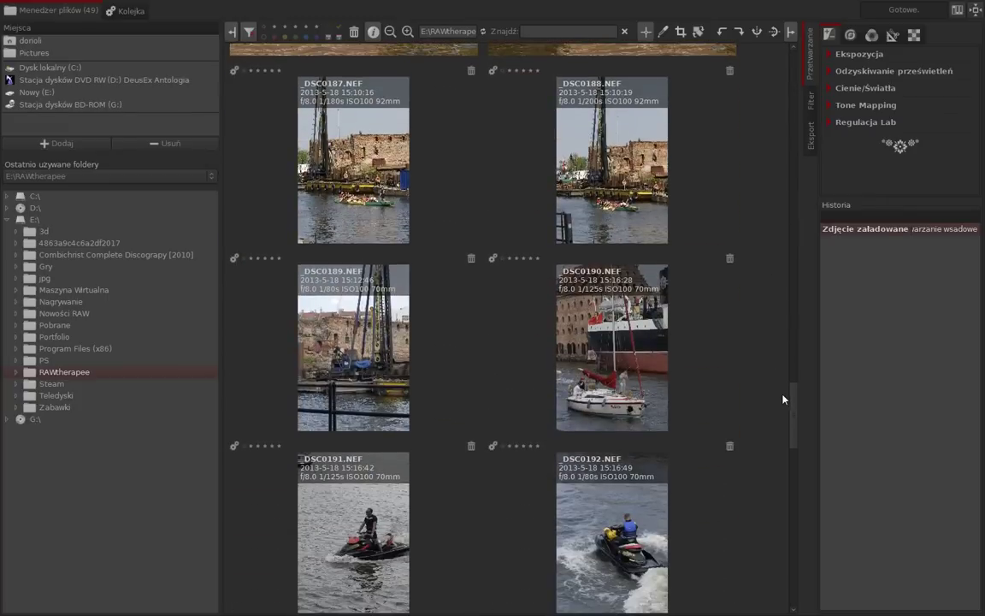
{"action": "scroll", "coordinate": [783, 400], "scroll_direction": "down", "scroll_amount": 2}
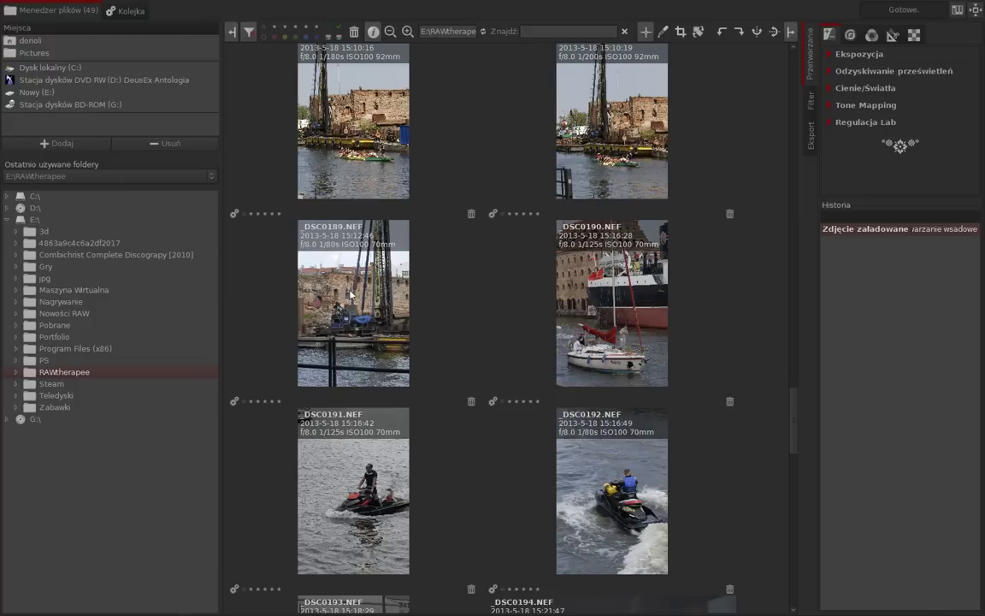
Widen the thumbnail grid and open _DSC0188.NEF, the rowing boat photo, for editing
{"action": "left_click_drag", "start_coordinate": [221, 246], "coordinate": [182, 248]}
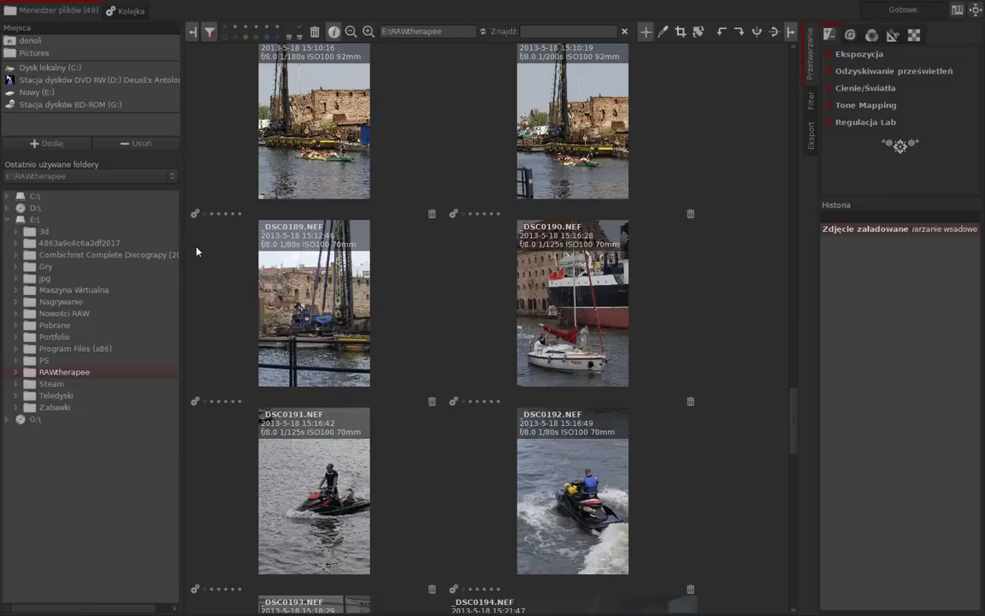
{"action": "left_click", "coordinate": [431, 280]}
{"action": "scroll", "coordinate": [513, 137], "scroll_direction": "up", "scroll_amount": 1}
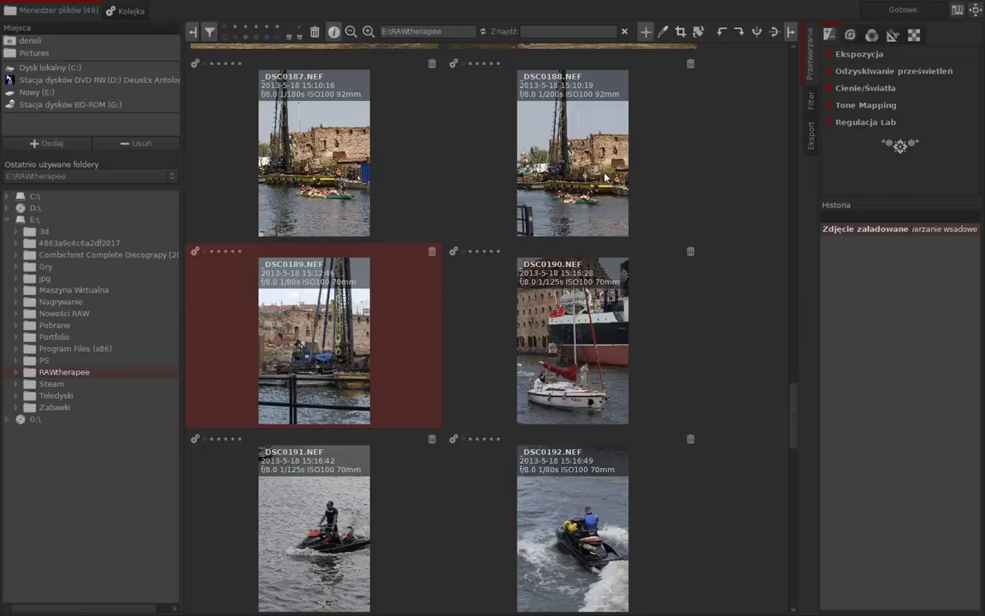
{"action": "left_click", "coordinate": [568, 157]}
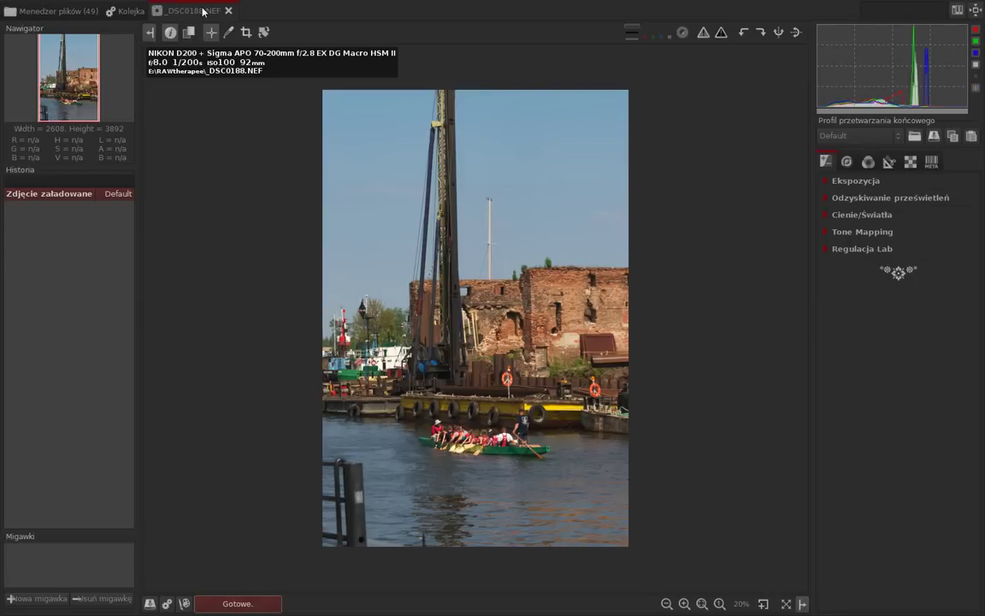
Back in the browser, open _DSC0200.NEF, the red tugboat photo, in its own editor
{"action": "left_click", "coordinate": [62, 10]}
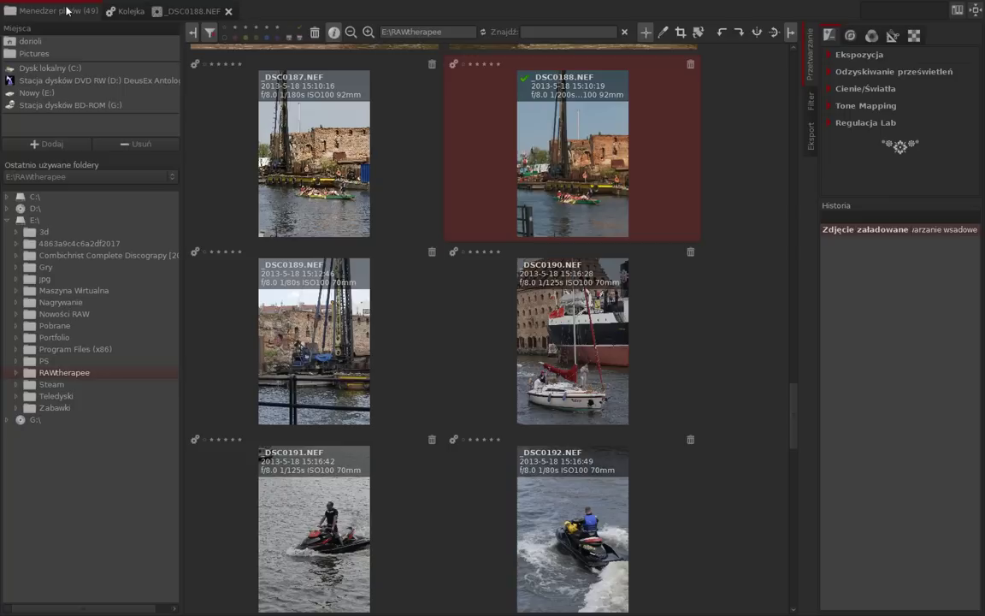
{"action": "scroll", "coordinate": [505, 310], "scroll_direction": "down", "scroll_amount": 3}
{"action": "scroll", "coordinate": [408, 314], "scroll_direction": "down", "scroll_amount": 3}
{"action": "scroll", "coordinate": [409, 315], "scroll_direction": "down", "scroll_amount": 3}
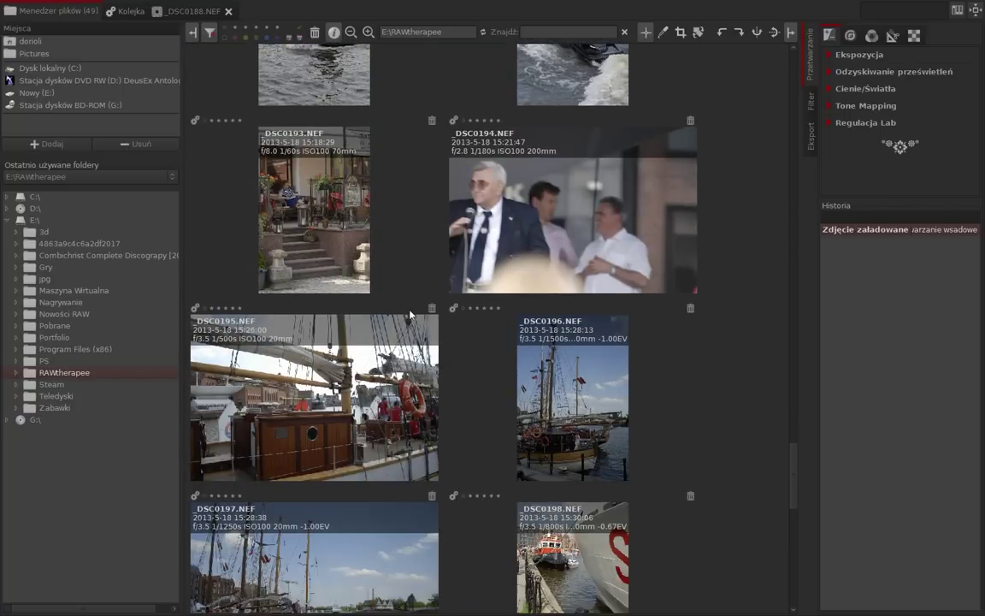
{"action": "scroll", "coordinate": [408, 315], "scroll_direction": "down", "scroll_amount": 3}
{"action": "scroll", "coordinate": [406, 320], "scroll_direction": "down", "scroll_amount": 3}
{"action": "scroll", "coordinate": [406, 320], "scroll_direction": "down", "scroll_amount": 2}
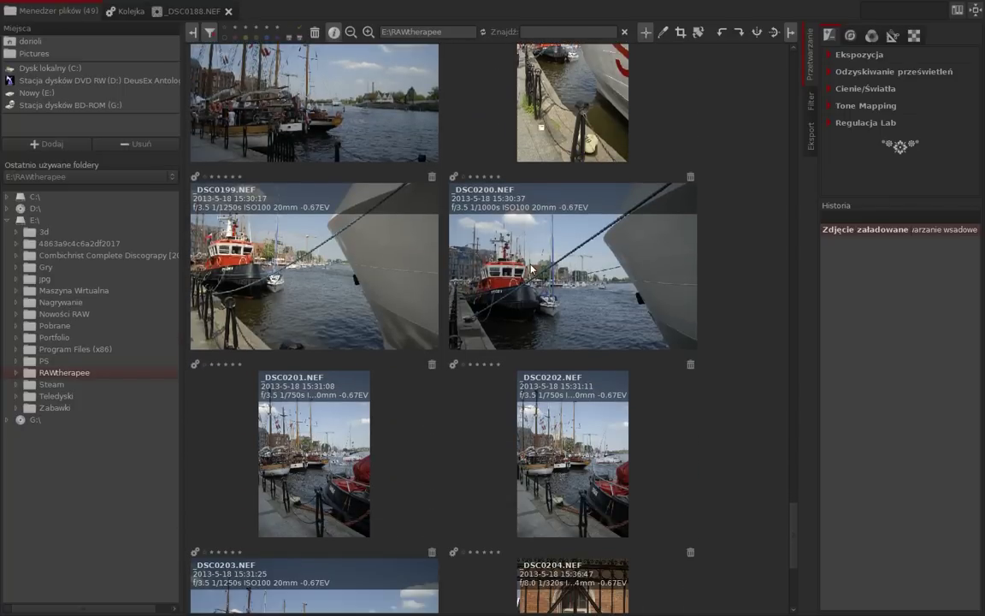
{"action": "double_click", "coordinate": [532, 268]}
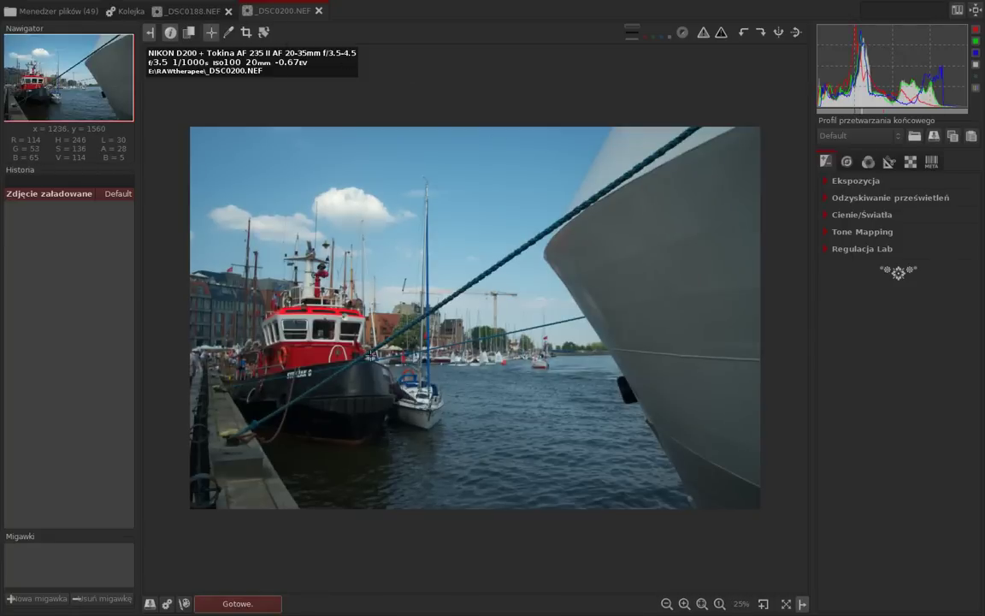
Flip between the _DSC0188 and _DSC0200 image tabs, then return to the File Browser
{"action": "left_click", "coordinate": [190, 12]}
{"action": "left_click", "coordinate": [261, 12]}
{"action": "left_click", "coordinate": [208, 12]}
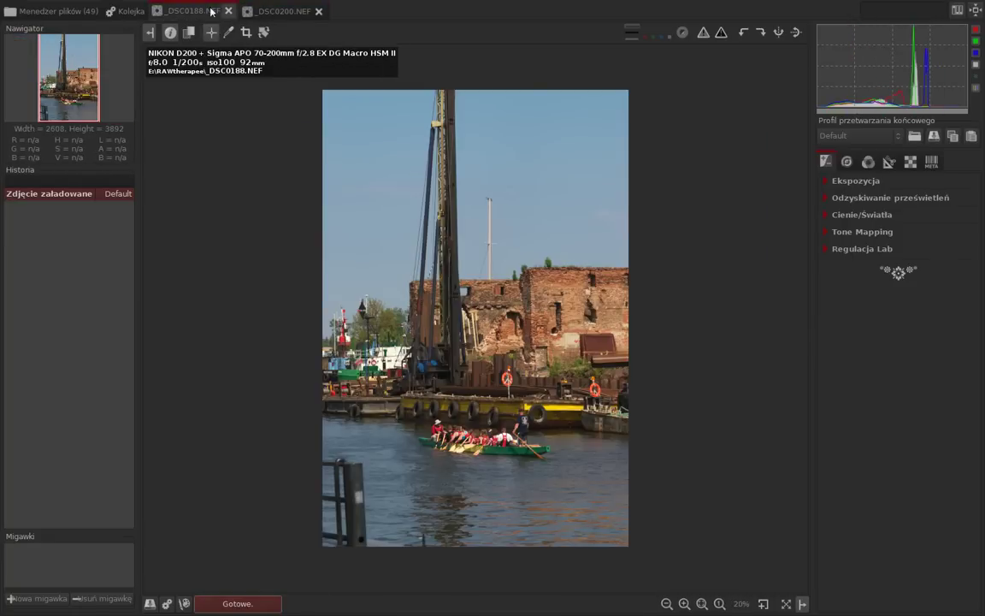
{"action": "left_click", "coordinate": [53, 11]}
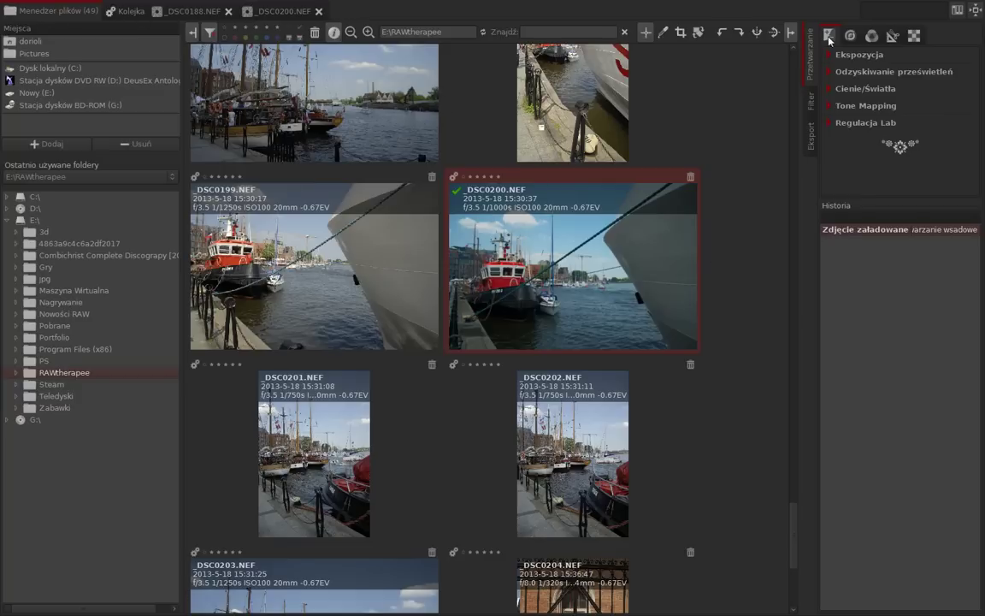
Look over _DSC0200's batch exposure and colour tools, then switch to the _DSC0188.NEF editor
{"action": "left_click", "coordinate": [335, 210]}
{"action": "left_click", "coordinate": [506, 226]}
{"action": "left_click", "coordinate": [828, 58]}
{"action": "left_click", "coordinate": [850, 35]}
{"action": "left_click", "coordinate": [892, 35]}
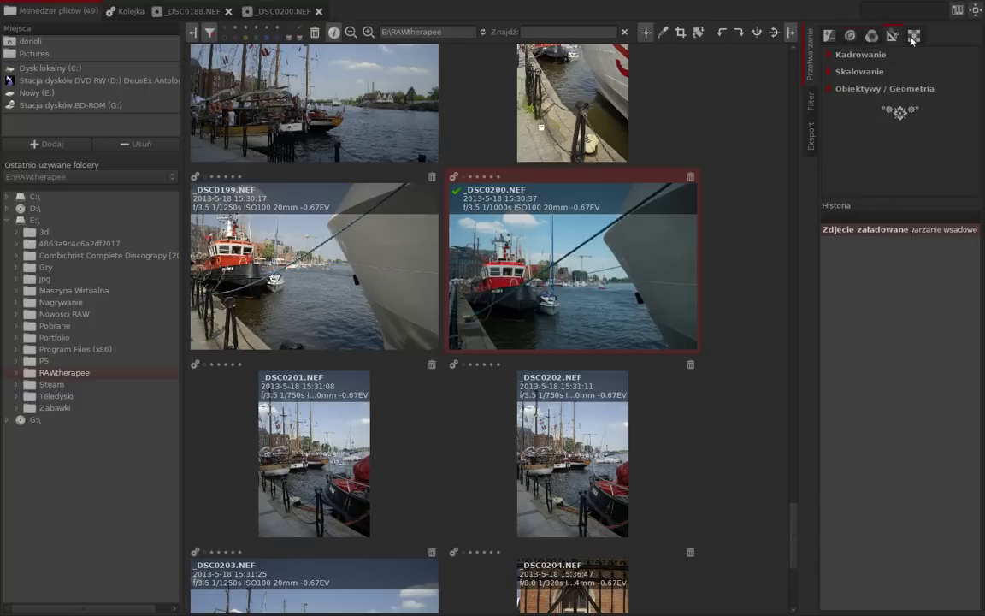
{"action": "left_click", "coordinate": [829, 35]}
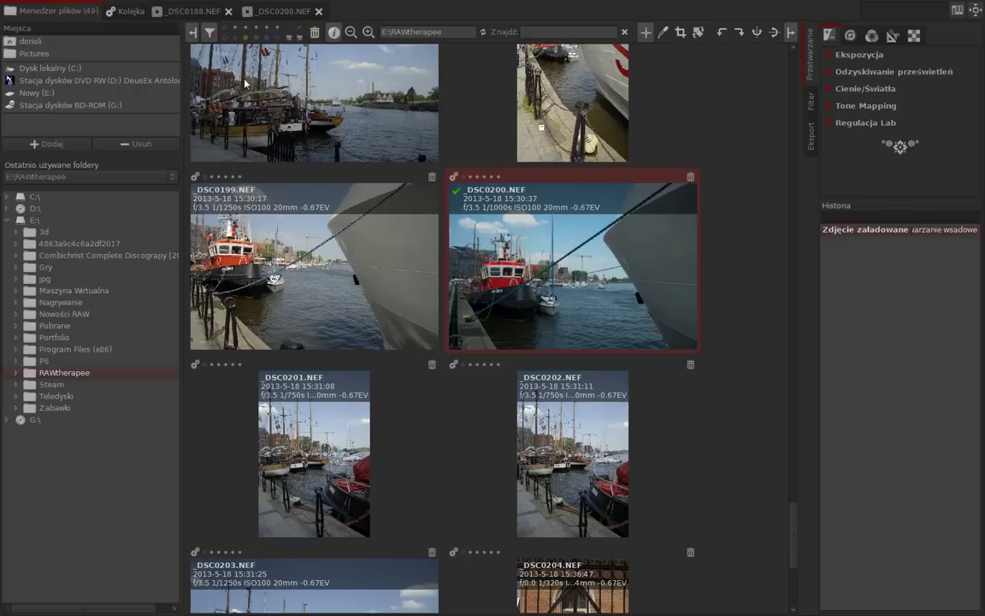
{"action": "left_click", "coordinate": [182, 10]}
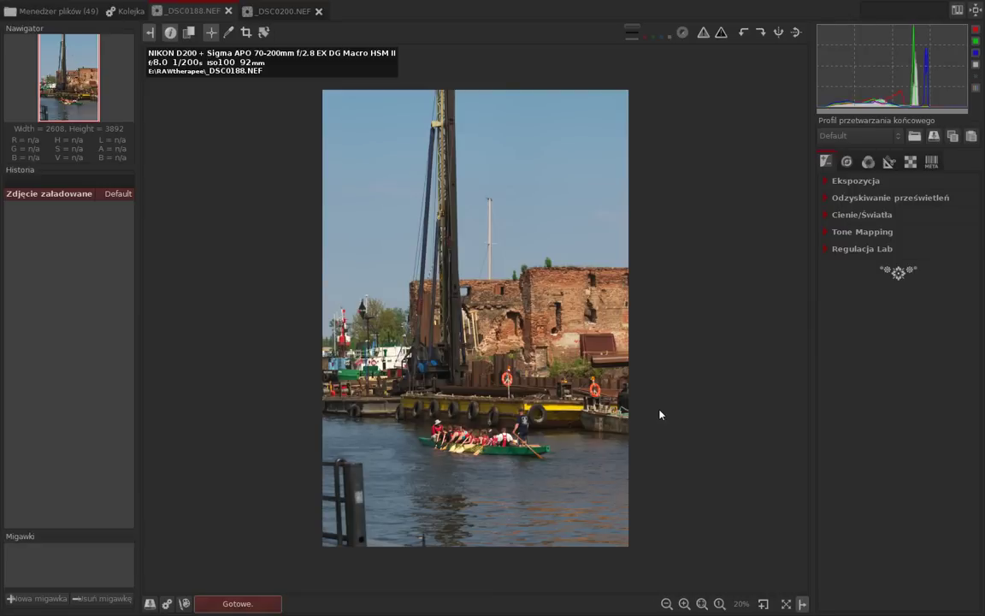
Test-straighten along the waterline, revert to the unrotated original in History, and select Crop
{"action": "left_click", "coordinate": [263, 31]}
{"action": "mouse_move", "coordinate": [353, 435]}
{"action": "left_mouse_down"}
{"action": "mouse_move", "coordinate": [614, 434]}
{"action": "mouse_move", "coordinate": [614, 422]}
{"action": "left_mouse_up"}
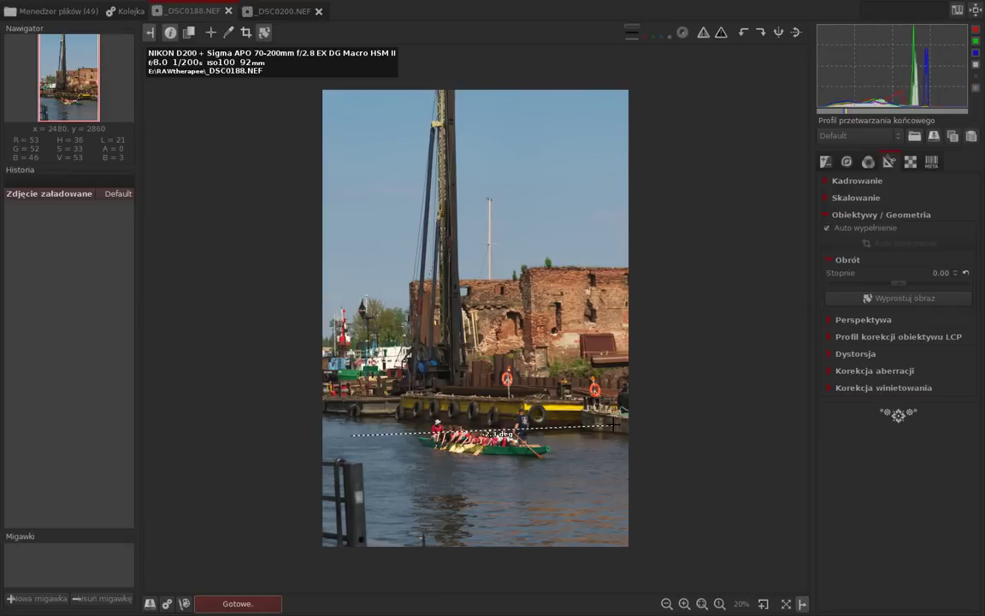
{"action": "left_click_drag", "start_coordinate": [614, 423], "coordinate": [614, 423]}
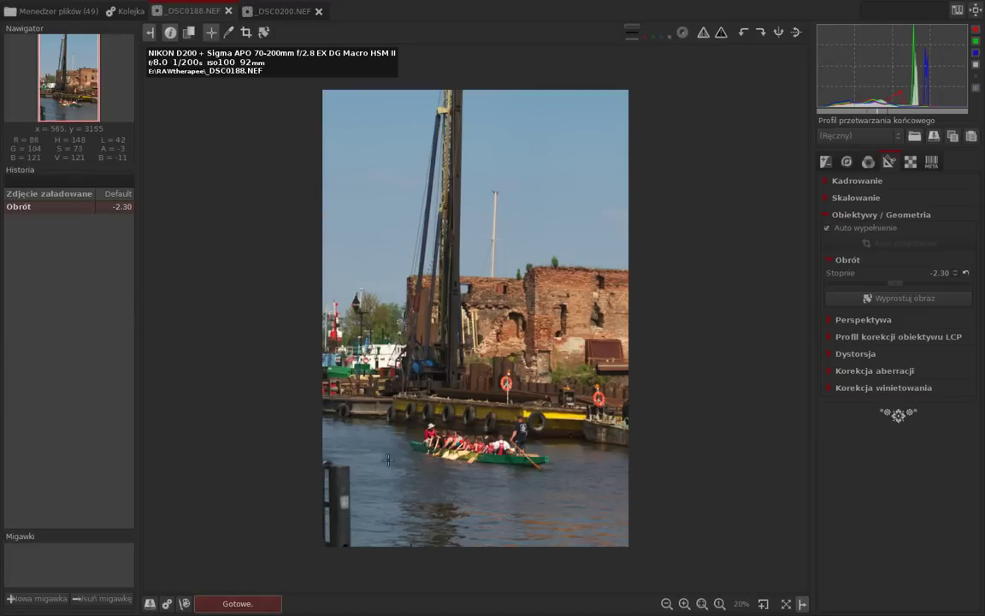
{"action": "left_click", "coordinate": [27, 193]}
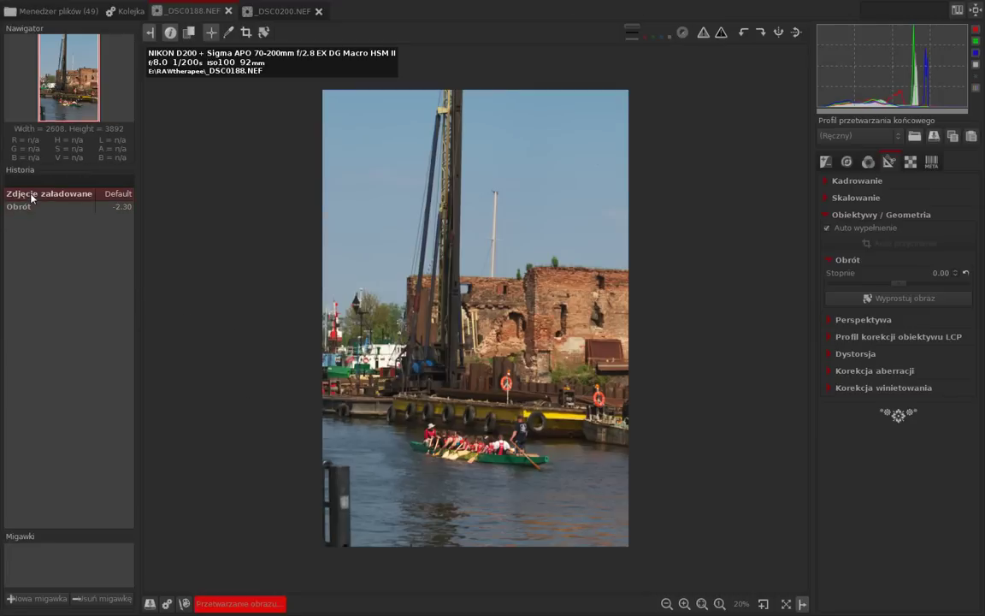
{"action": "left_click", "coordinate": [246, 33]}
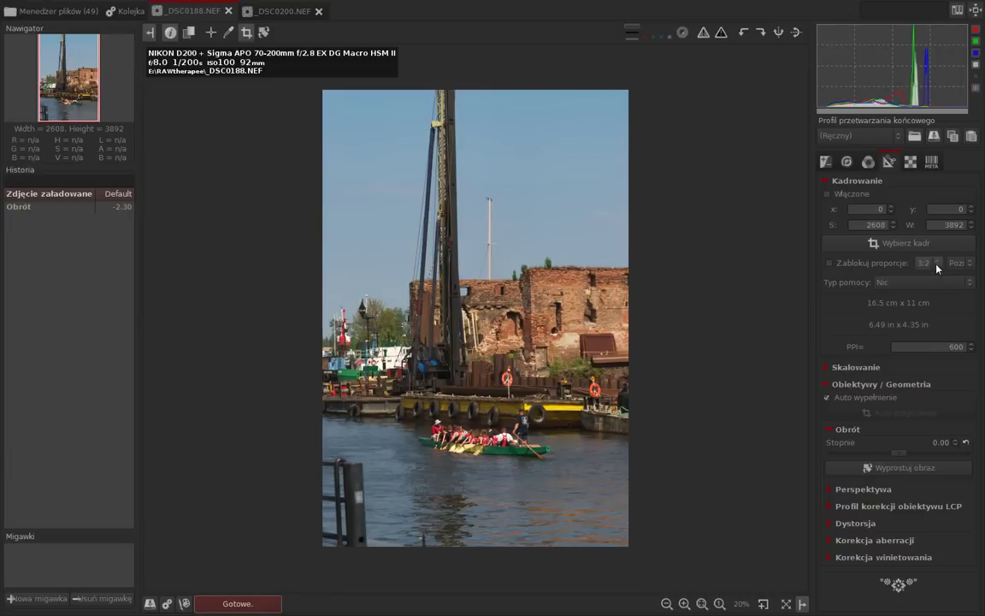
{"action": "left_click", "coordinate": [934, 264]}
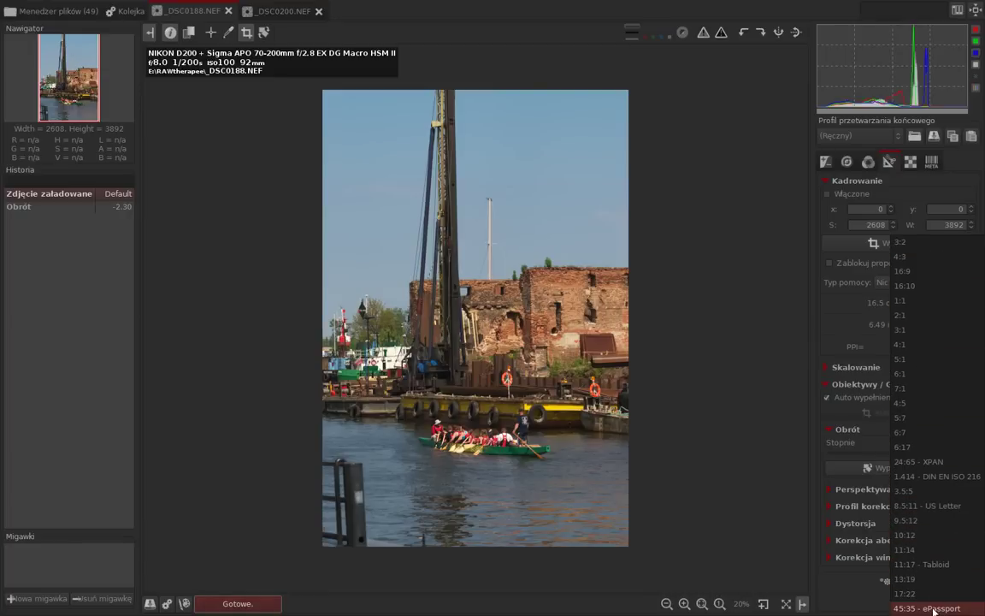
{"action": "left_click", "coordinate": [850, 278]}
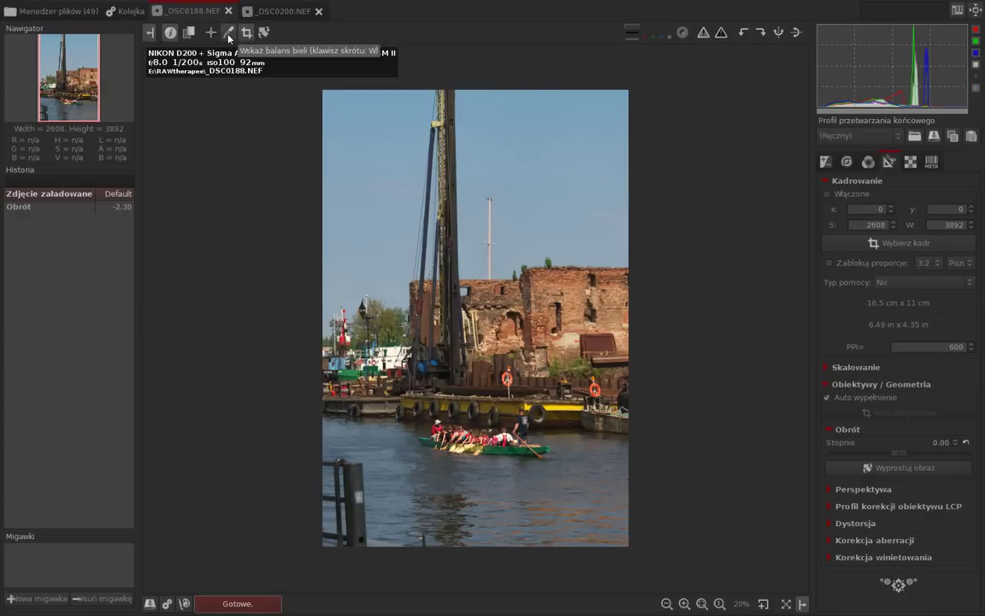
On _DSC0200.NEF, pick white balance from the white ship hull, giving 5231 K and 0.975 tint
{"action": "key", "text": "ctrl+Page_Down"}
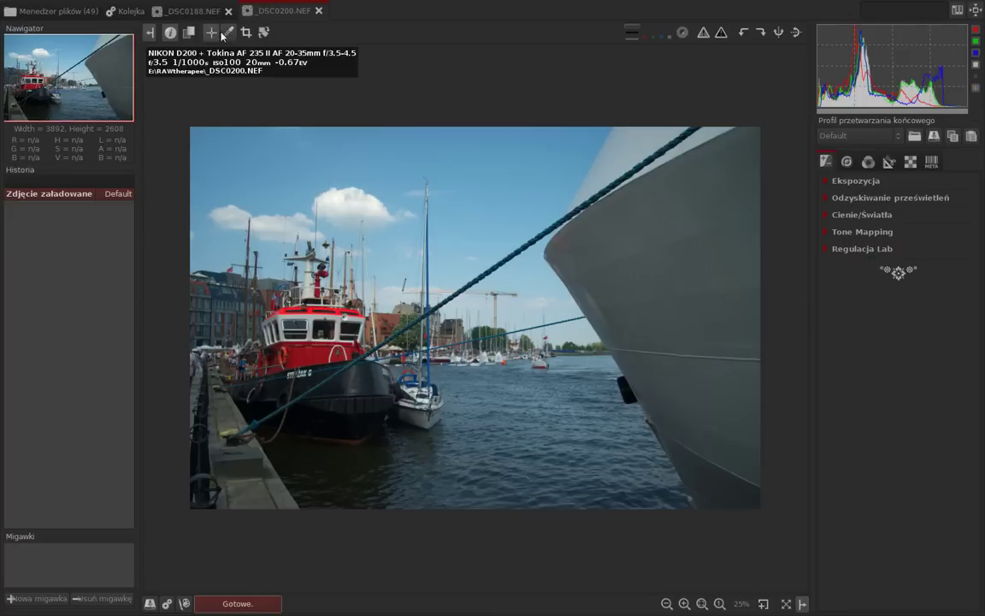
{"action": "left_click", "coordinate": [227, 33]}
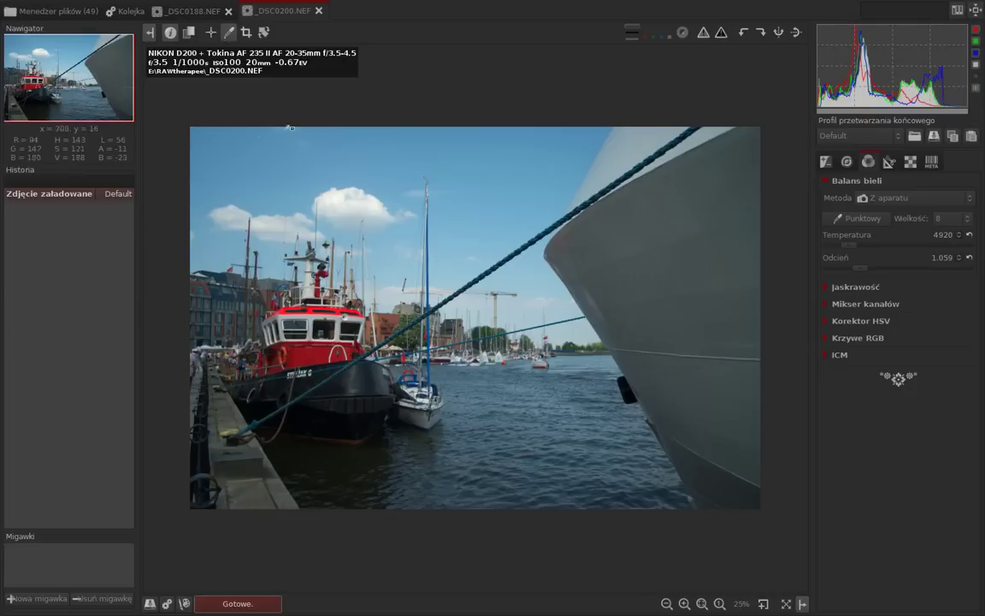
{"action": "left_click", "coordinate": [615, 247]}
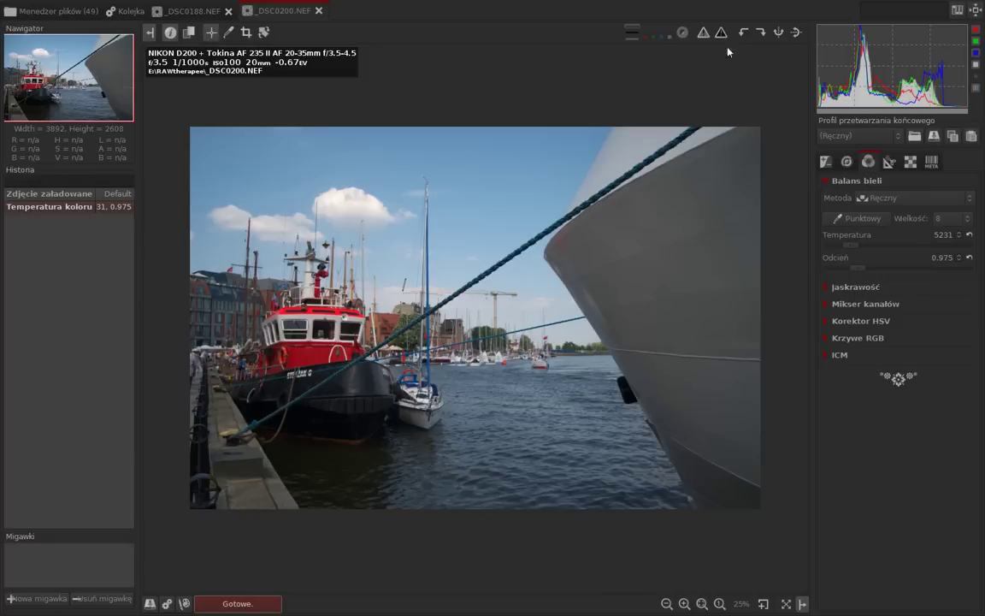
{"action": "left_click", "coordinate": [828, 162]}
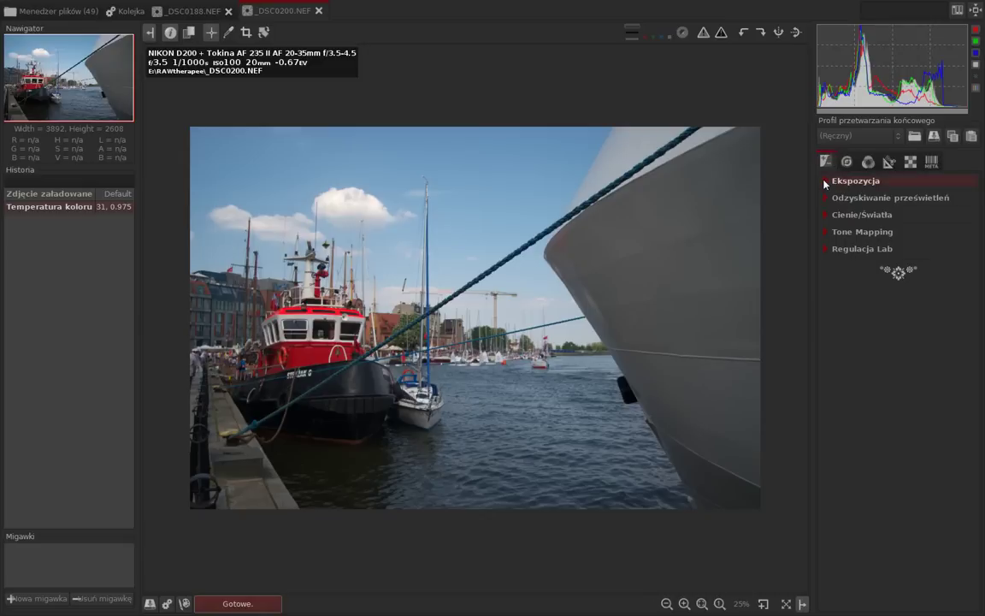
Raise exposure to about +0.89 EV while checking the highlight and shadow clipping warnings
{"action": "left_click", "coordinate": [825, 182]}
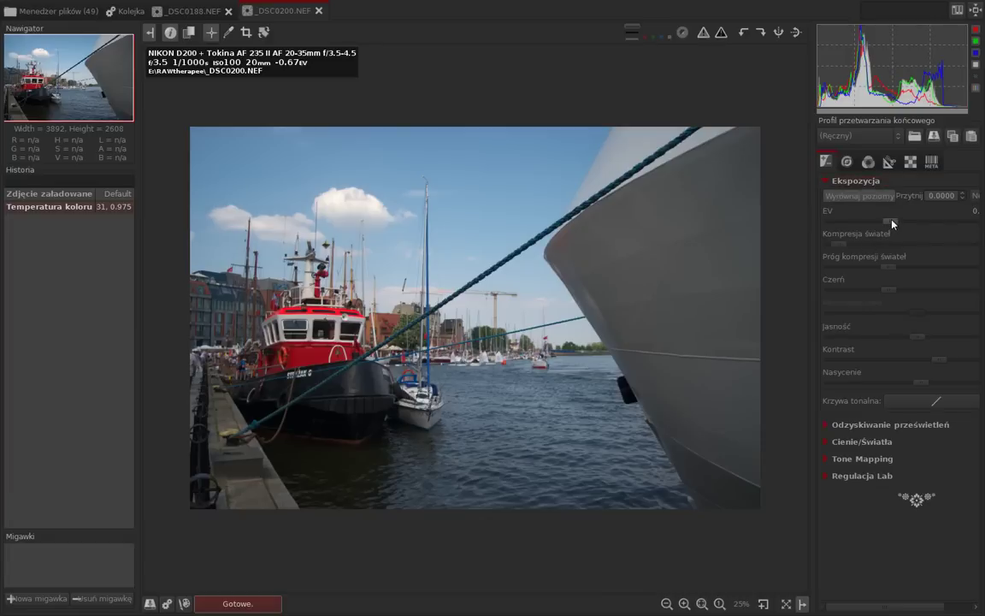
{"action": "mouse_move", "coordinate": [892, 223]}
{"action": "left_mouse_down"}
{"action": "mouse_move", "coordinate": [909, 223]}
{"action": "mouse_move", "coordinate": [889, 224]}
{"action": "mouse_move", "coordinate": [898, 224]}
{"action": "left_mouse_up"}
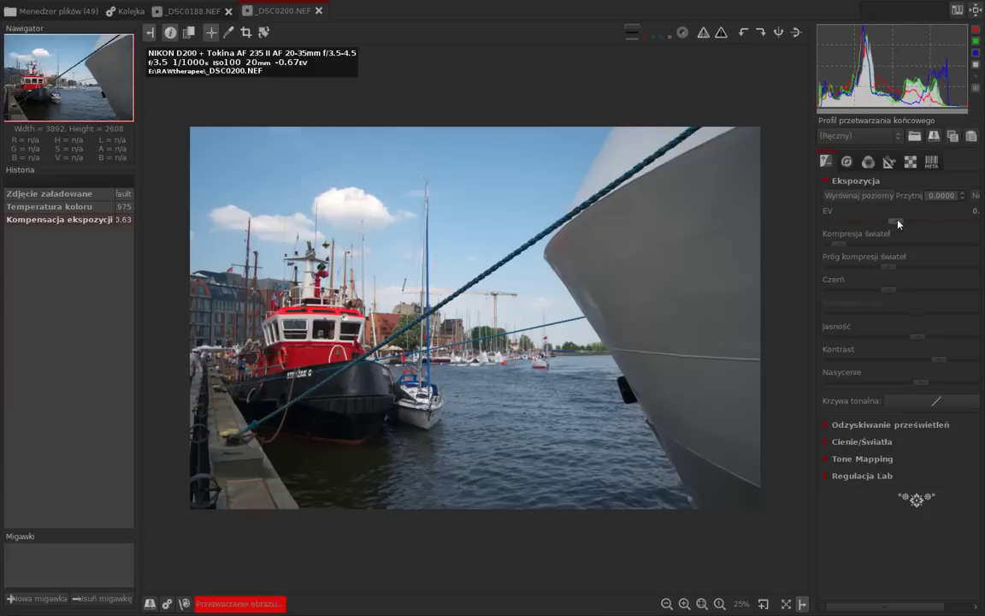
{"action": "left_click", "coordinate": [703, 33]}
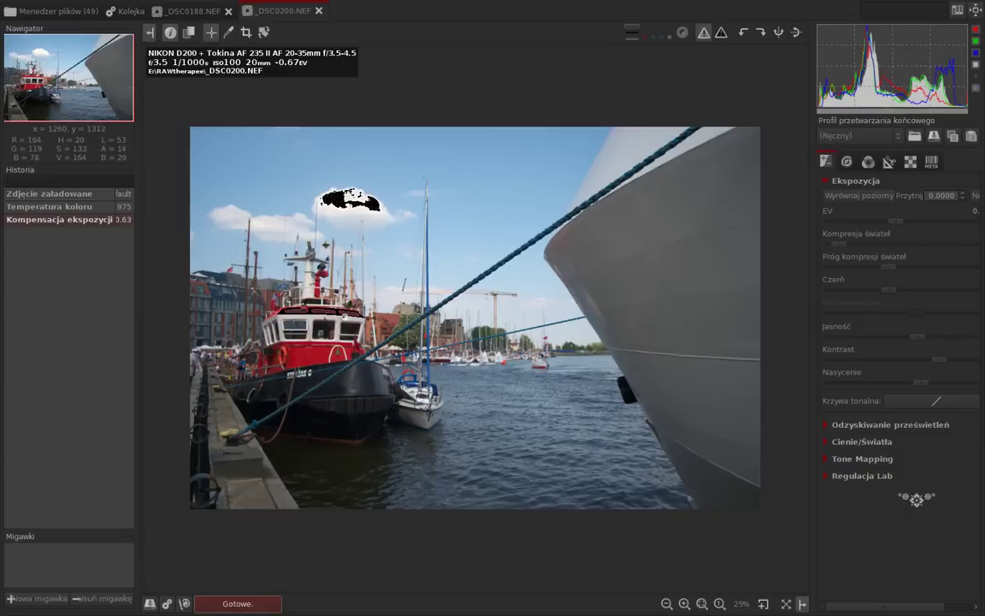
{"action": "left_click", "coordinate": [703, 33]}
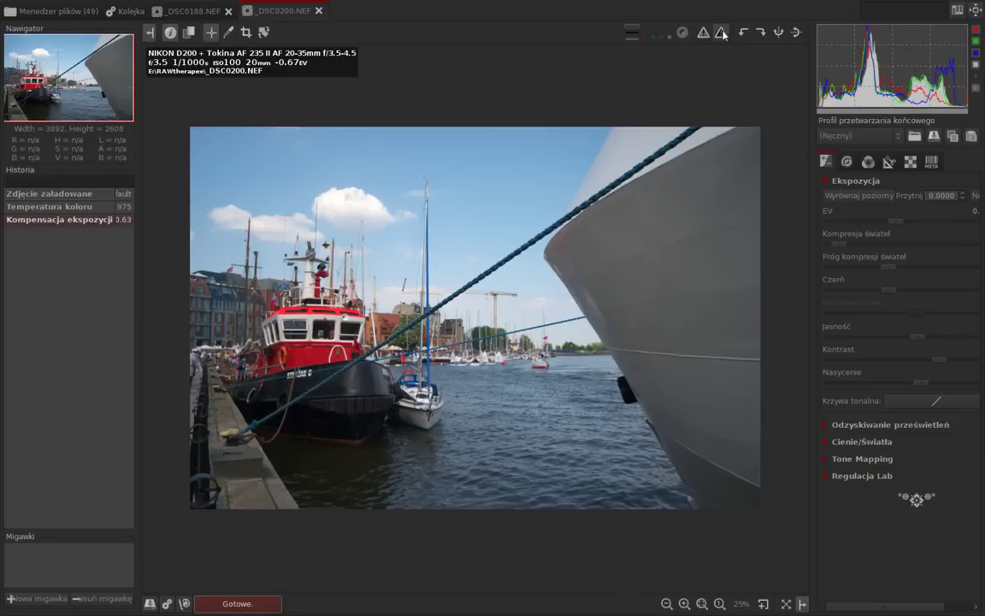
{"action": "left_click", "coordinate": [723, 34]}
{"action": "left_click", "coordinate": [721, 34]}
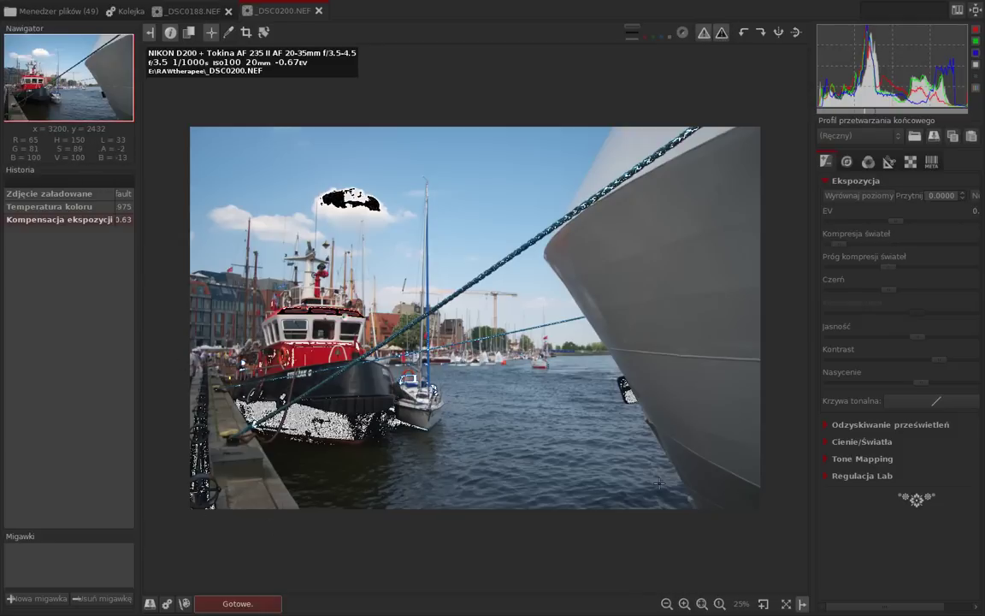
{"action": "left_click_drag", "start_coordinate": [903, 228], "coordinate": [904, 227]}
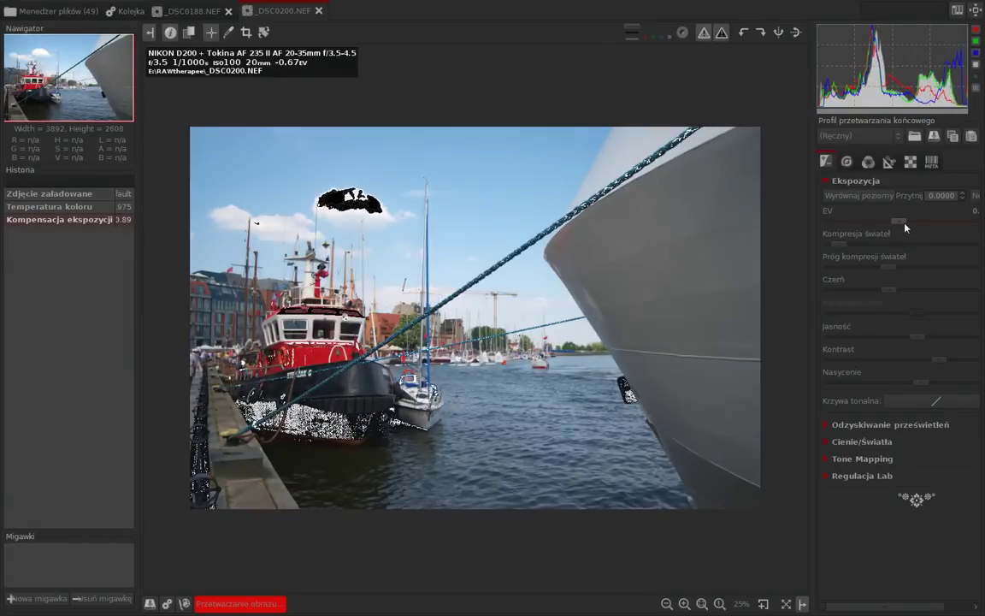
{"action": "left_click", "coordinate": [710, 34]}
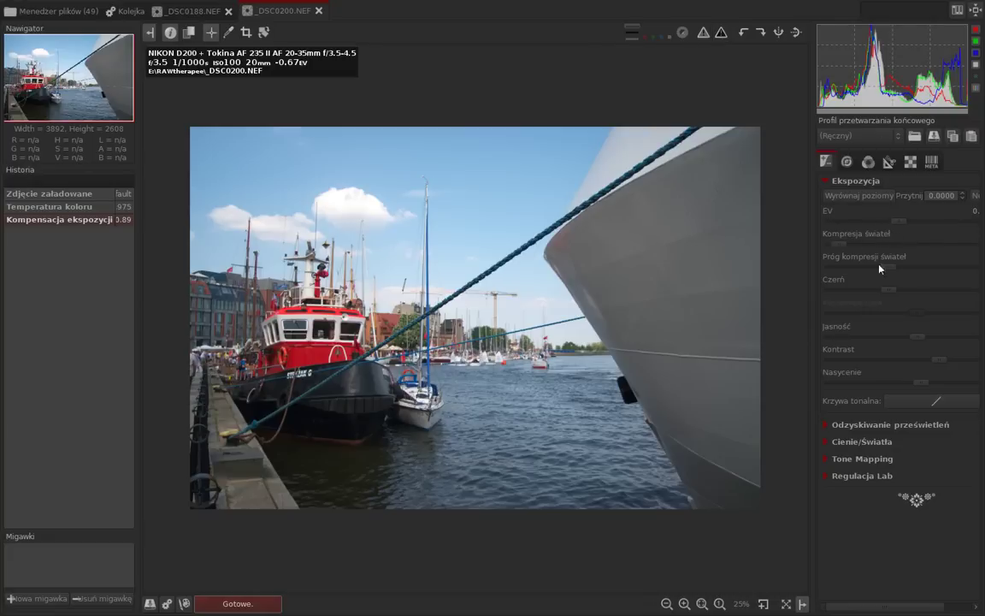
{"action": "left_click", "coordinate": [703, 33]}
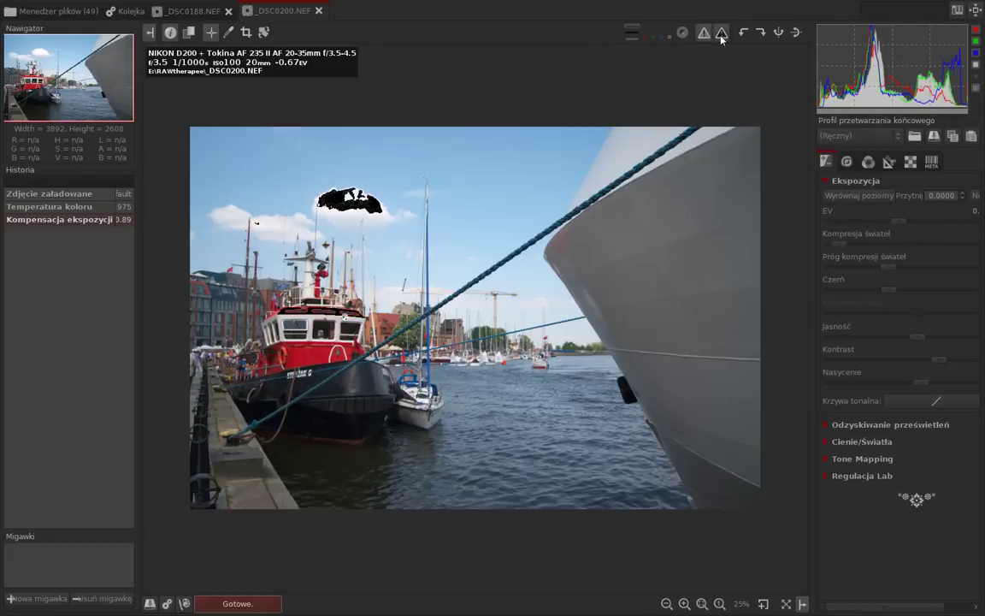
Enable highlight recovery, compare the cloud's clipping, then turn recovery off and collapse it
{"action": "left_click", "coordinate": [826, 425]}
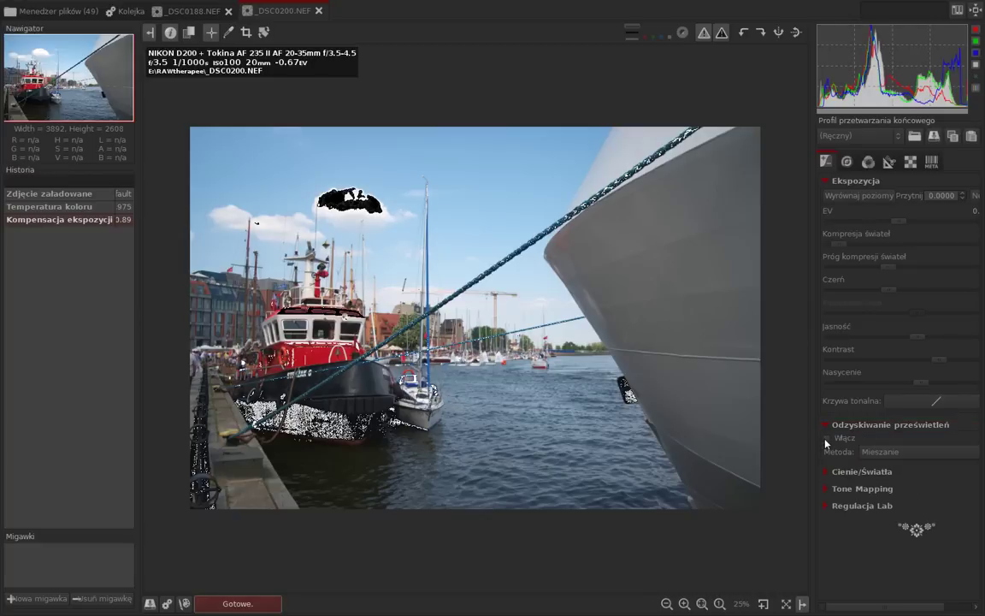
{"action": "left_click", "coordinate": [827, 438]}
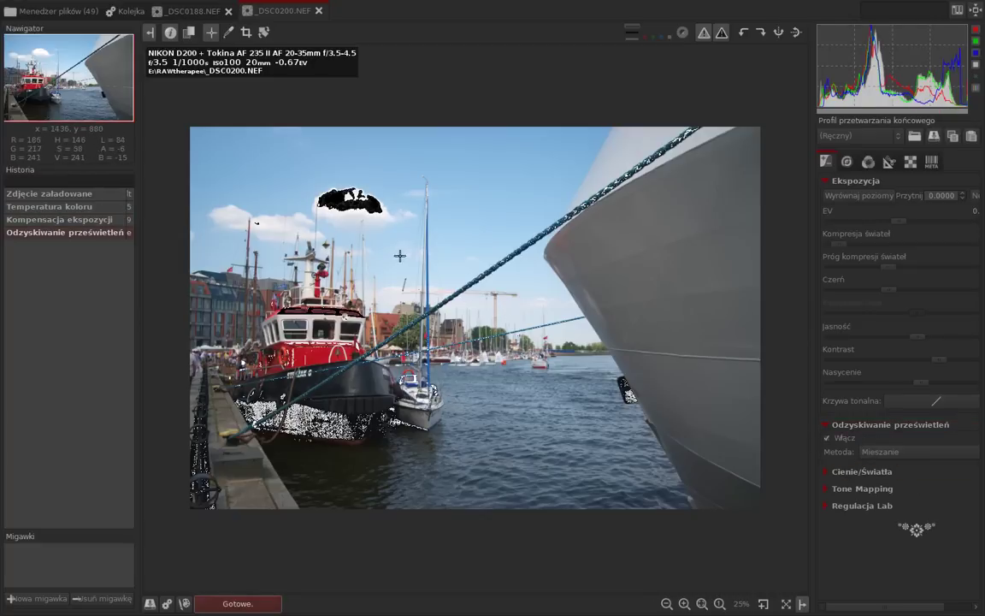
{"action": "left_click", "coordinate": [719, 36]}
{"action": "left_click", "coordinate": [707, 36]}
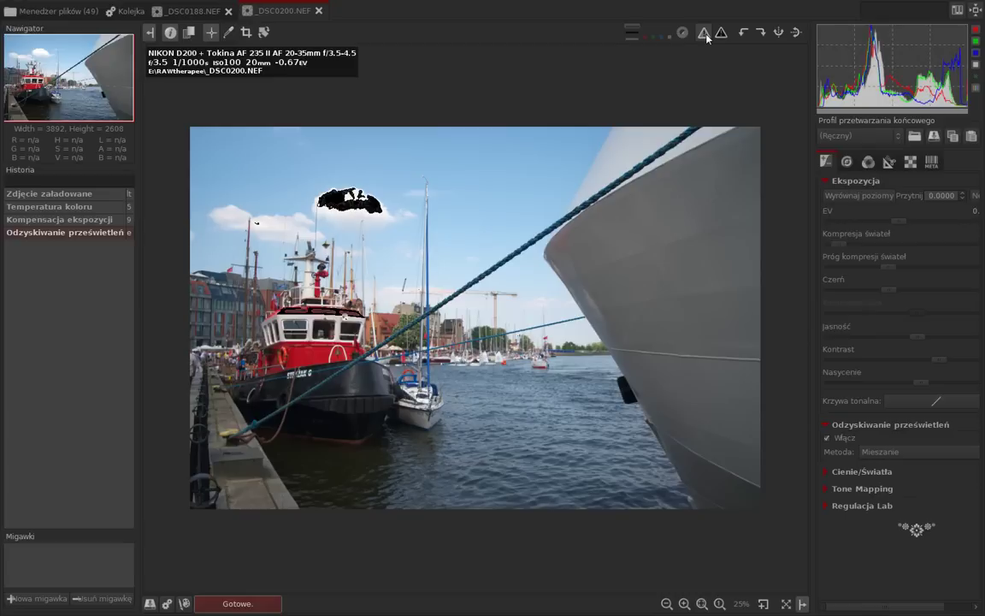
{"action": "left_click", "coordinate": [706, 36]}
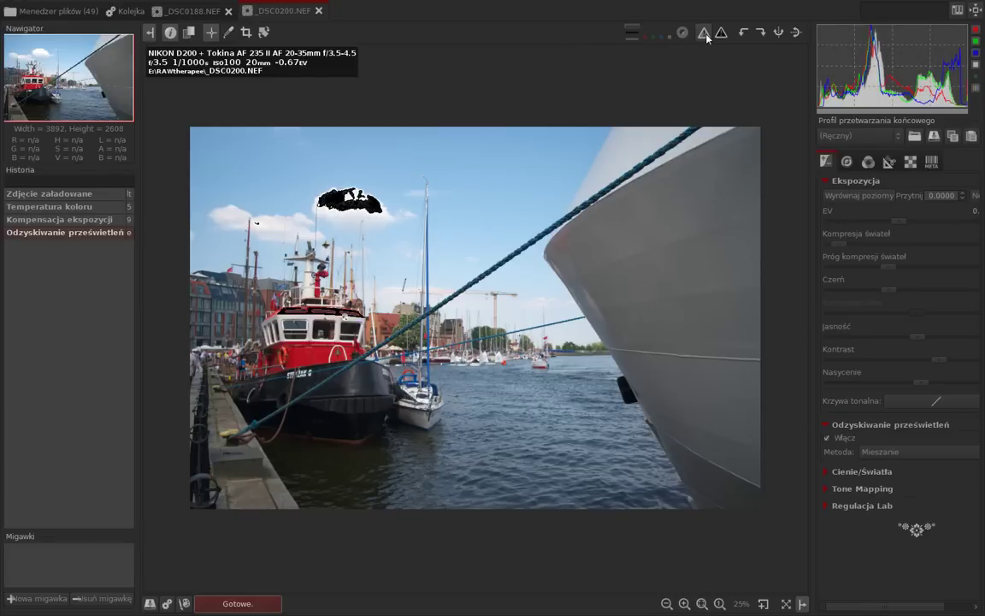
{"action": "left_click", "coordinate": [826, 438]}
{"action": "left_click", "coordinate": [704, 33]}
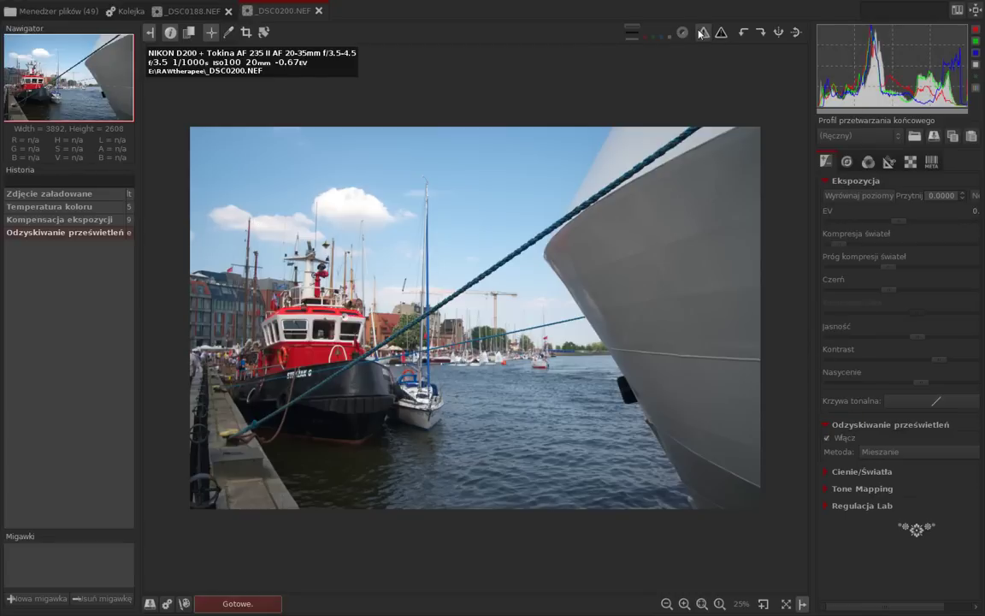
{"action": "left_click", "coordinate": [828, 425]}
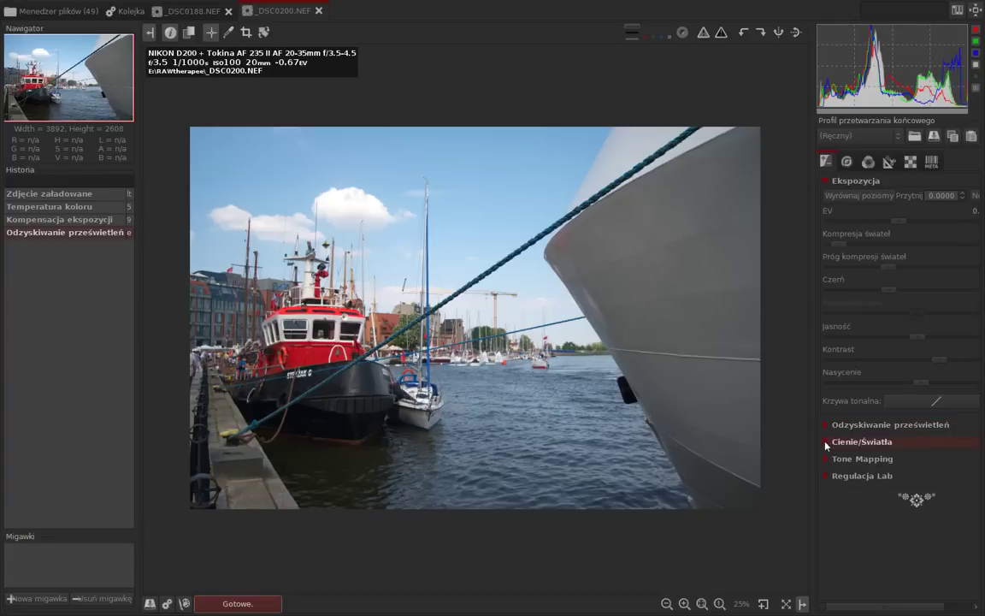
Enable Shadows/Highlights and push the highlights amount up to tame the bright cloud
{"action": "left_click", "coordinate": [827, 441]}
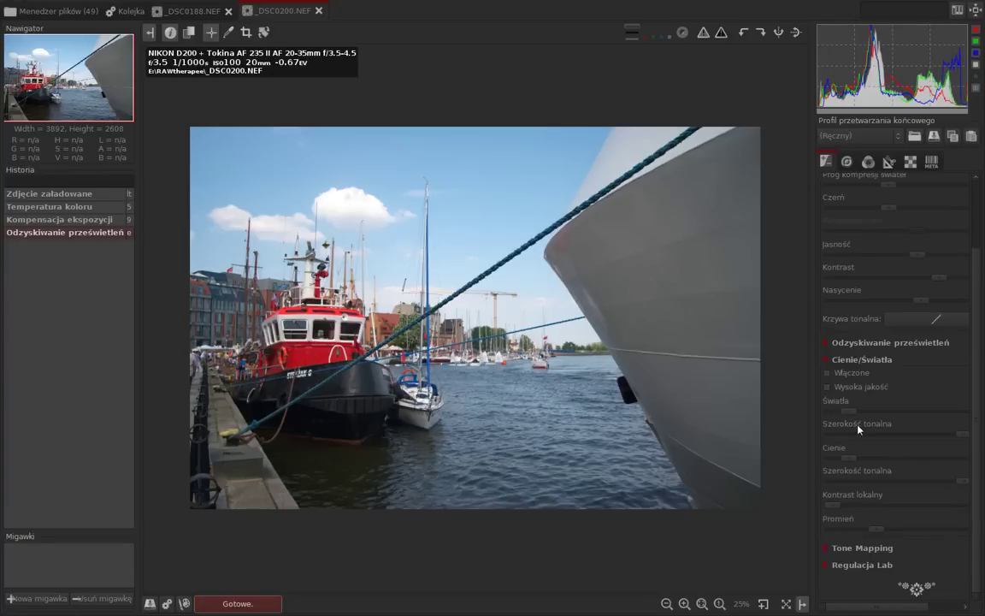
{"action": "left_click", "coordinate": [704, 33]}
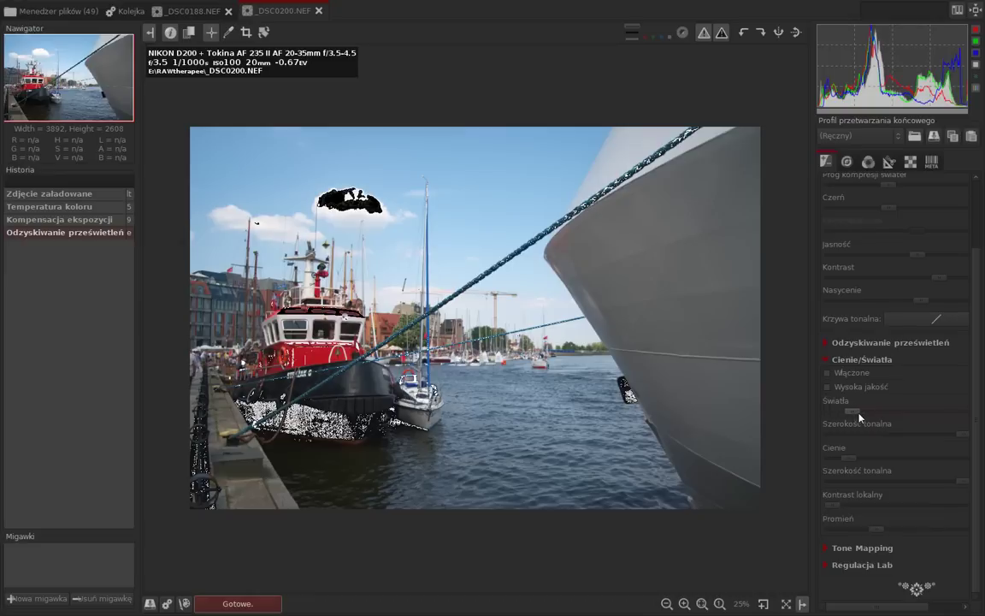
{"action": "left_click", "coordinate": [827, 374]}
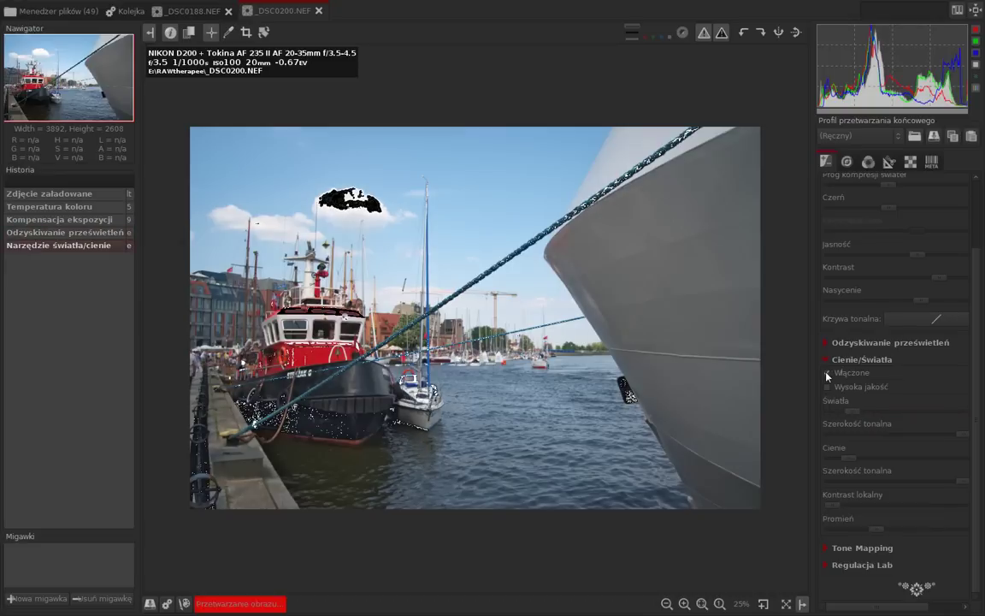
{"action": "left_click", "coordinate": [848, 412]}
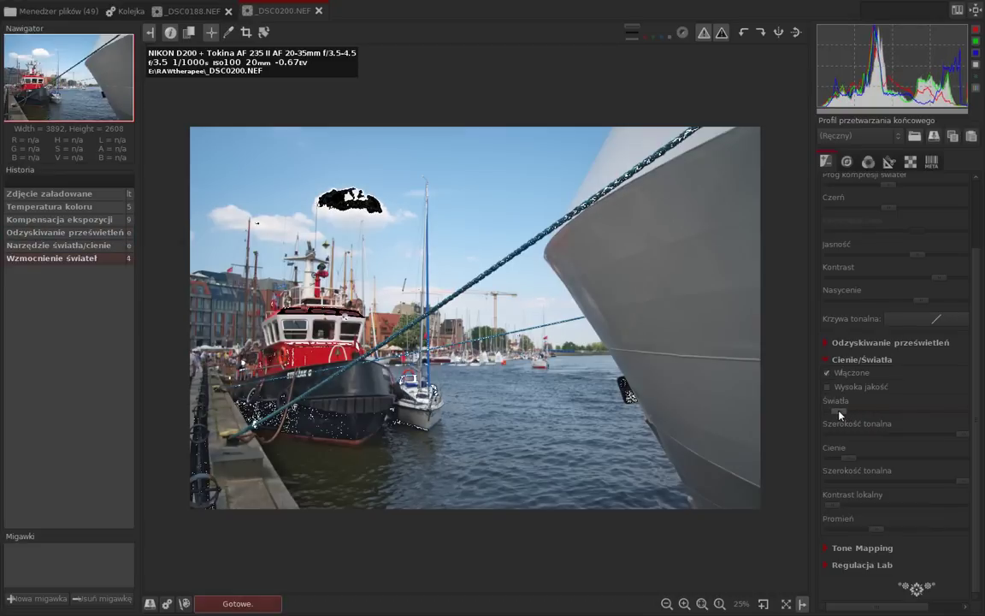
{"action": "left_click_drag", "start_coordinate": [844, 412], "coordinate": [922, 415]}
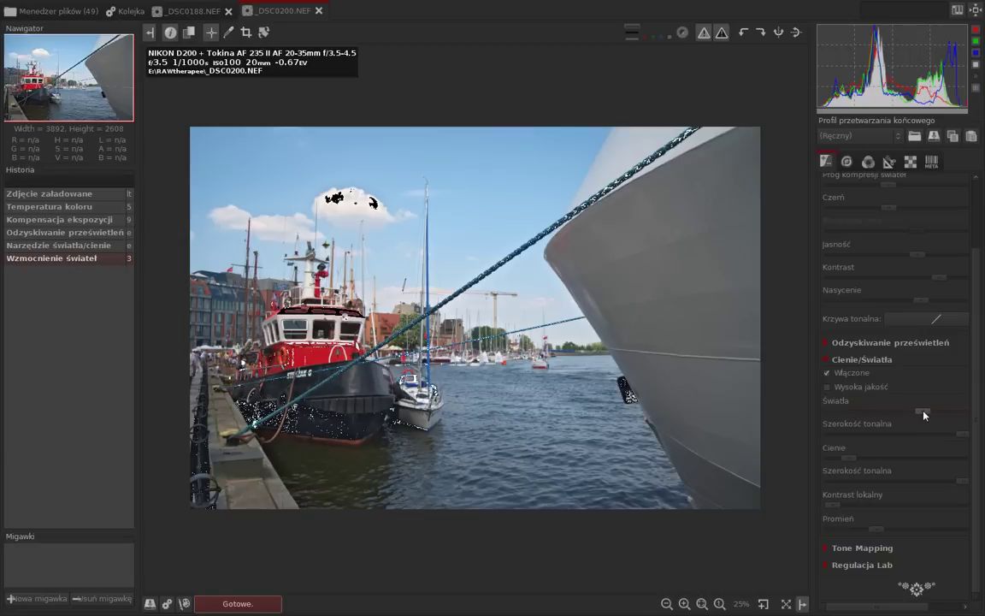
{"action": "left_click_drag", "start_coordinate": [928, 414], "coordinate": [936, 415]}
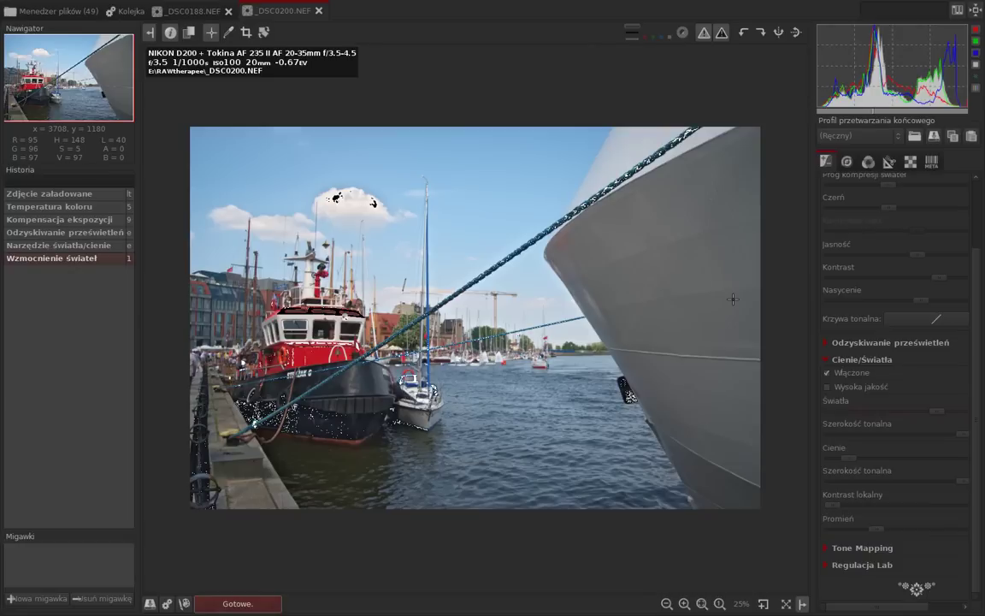
{"action": "left_click_drag", "start_coordinate": [935, 412], "coordinate": [965, 416]}
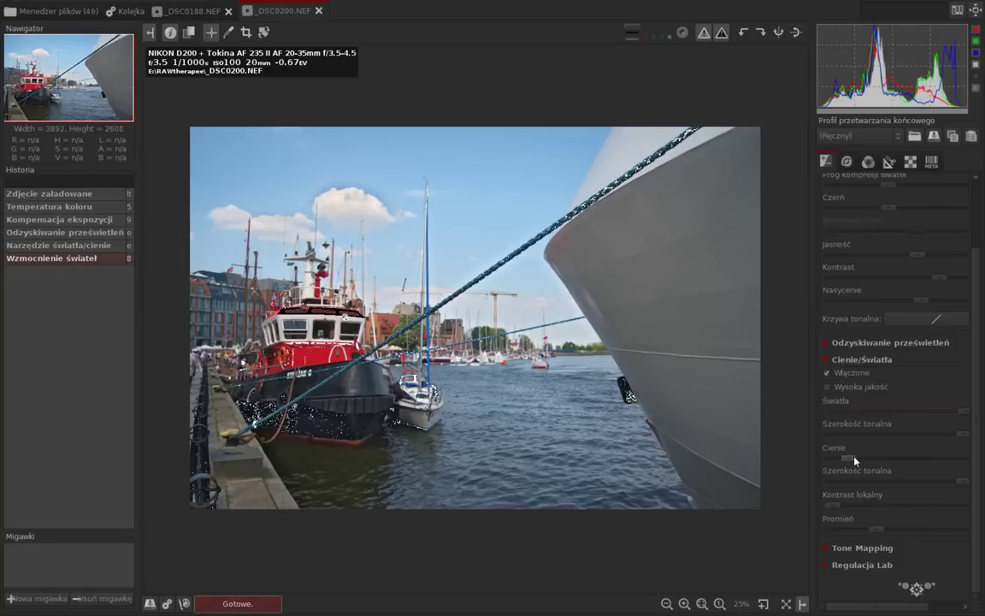
Boost the shadows, then switch Shadows/Highlights off and hide the clipping warnings
{"action": "mouse_move", "coordinate": [854, 460]}
{"action": "left_mouse_down"}
{"action": "mouse_move", "coordinate": [898, 462]}
{"action": "mouse_move", "coordinate": [854, 466]}
{"action": "left_mouse_up"}
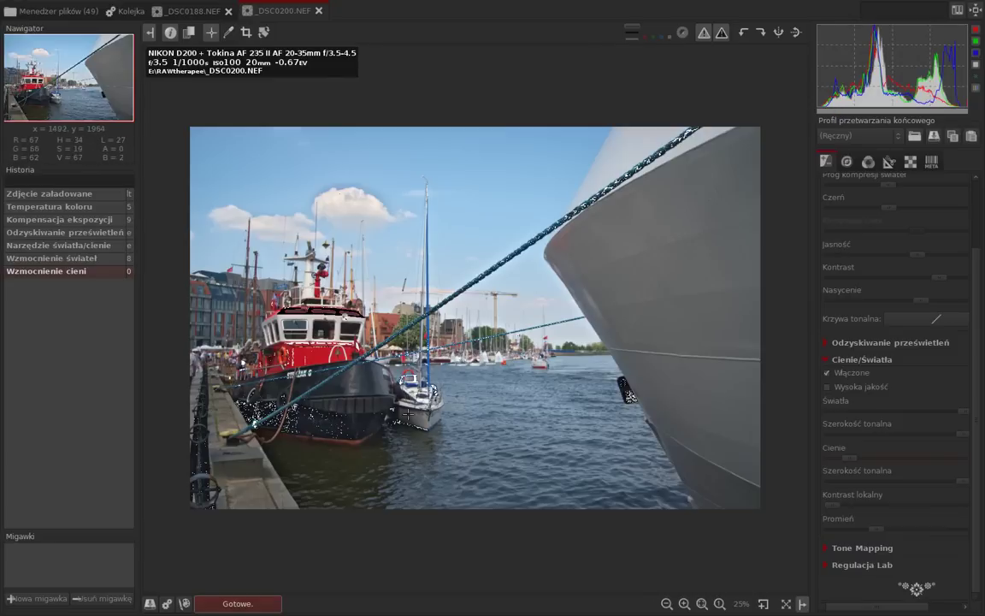
{"action": "left_click", "coordinate": [828, 373]}
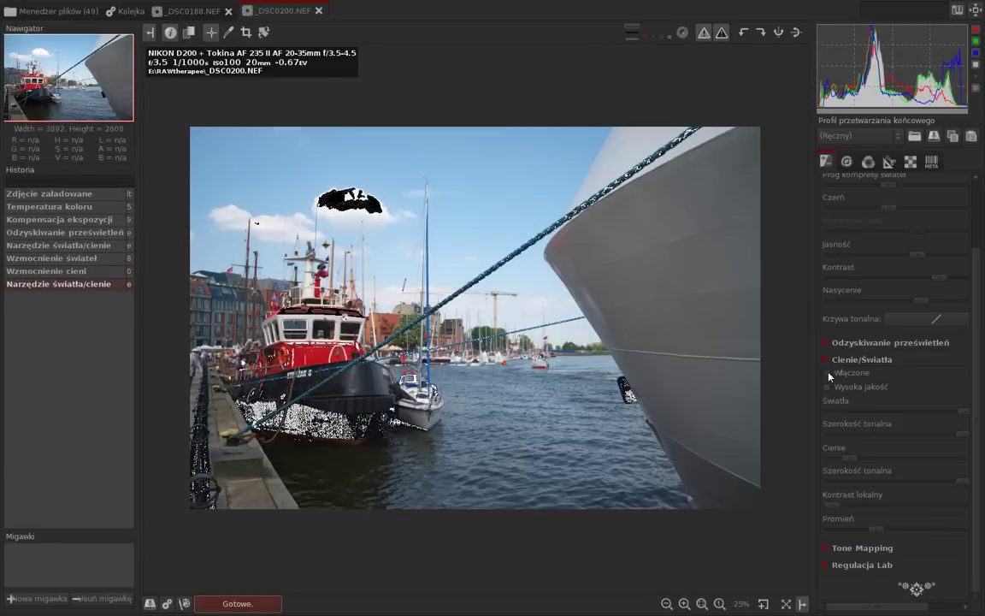
{"action": "left_click", "coordinate": [718, 32]}
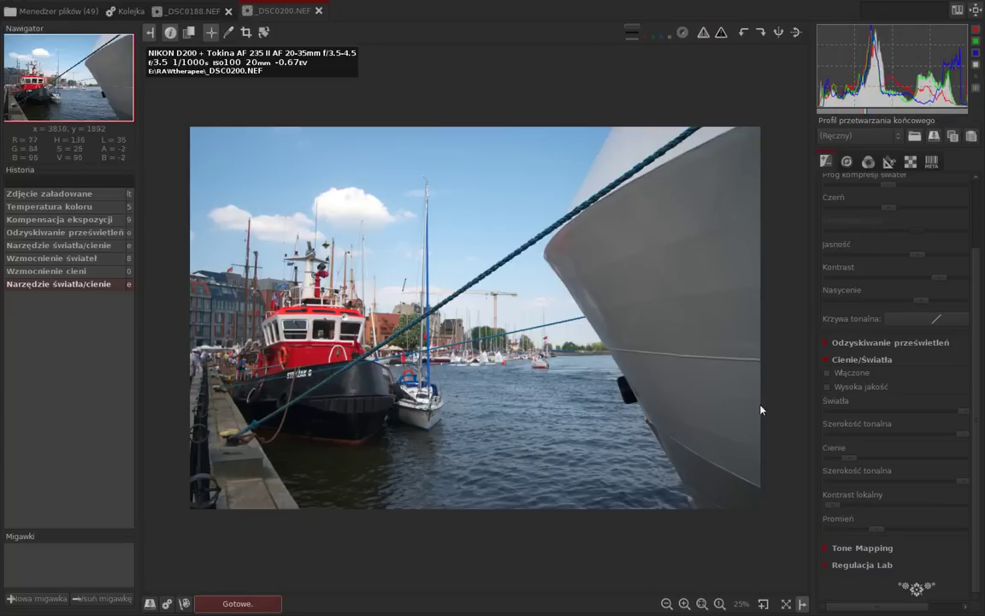
{"action": "left_click", "coordinate": [827, 363]}
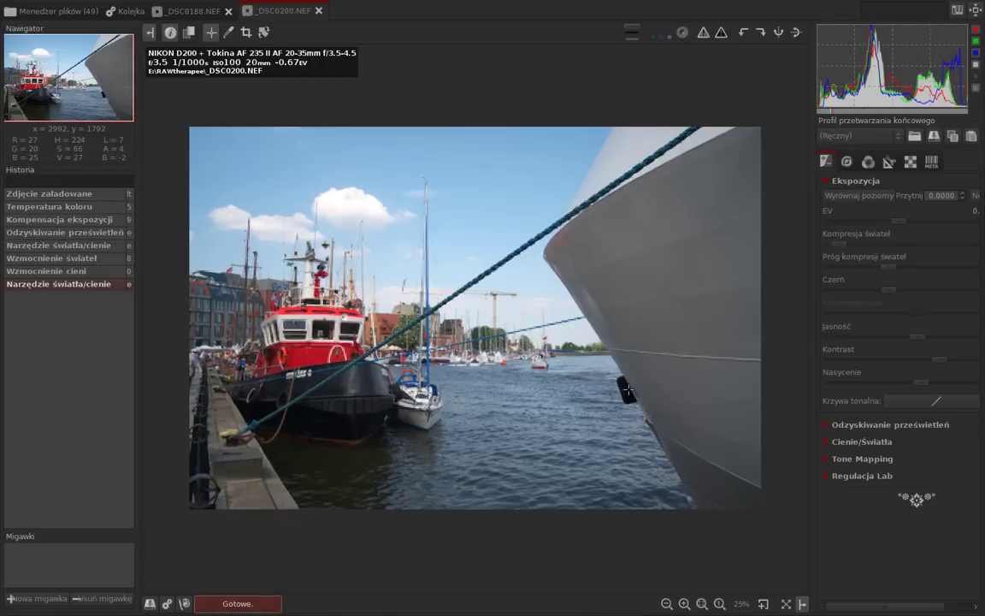
{"action": "key", "text": "z"}
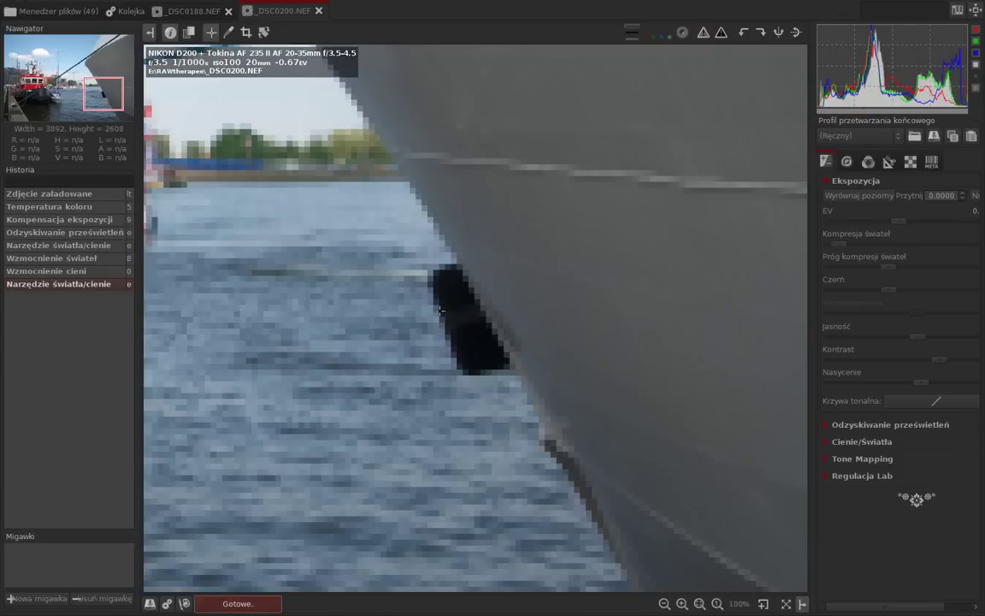
{"action": "key", "text": "f"}
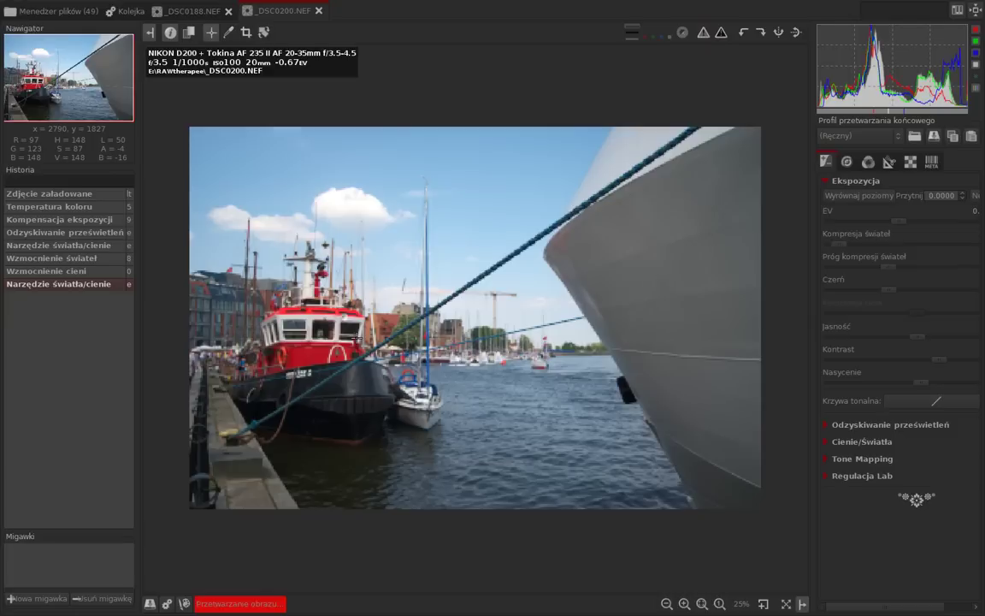
{"action": "left_click", "coordinate": [825, 445]}
{"action": "scroll", "coordinate": [853, 407], "scroll_direction": "down", "scroll_amount": 2}
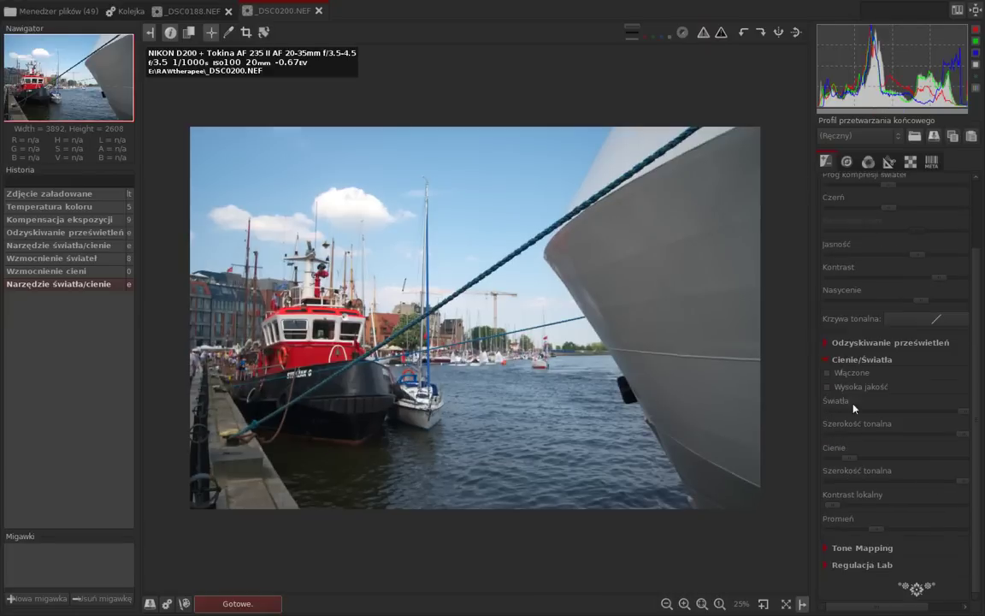
{"action": "left_click", "coordinate": [827, 374]}
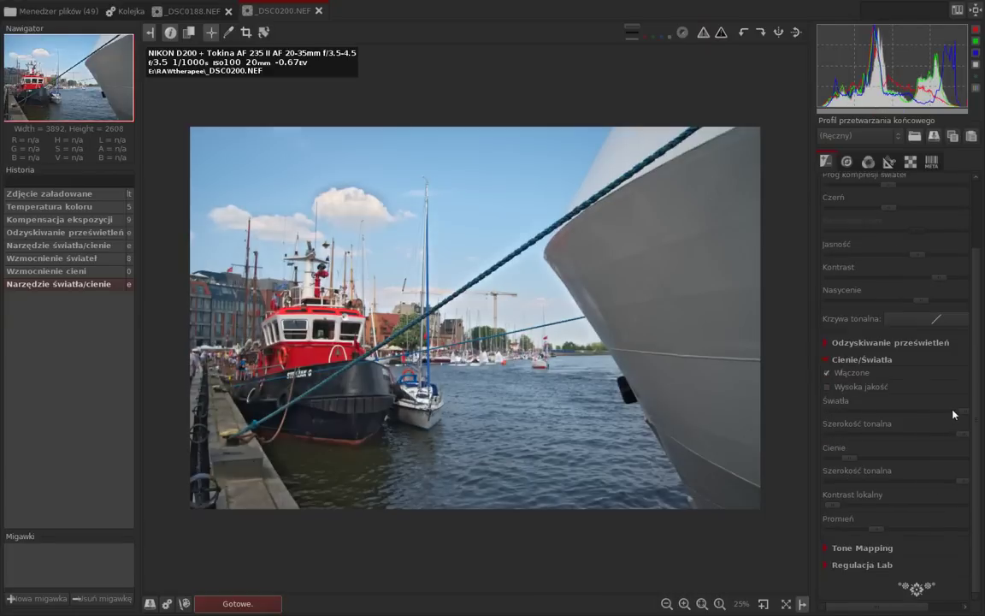
{"action": "left_click_drag", "start_coordinate": [954, 413], "coordinate": [970, 423]}
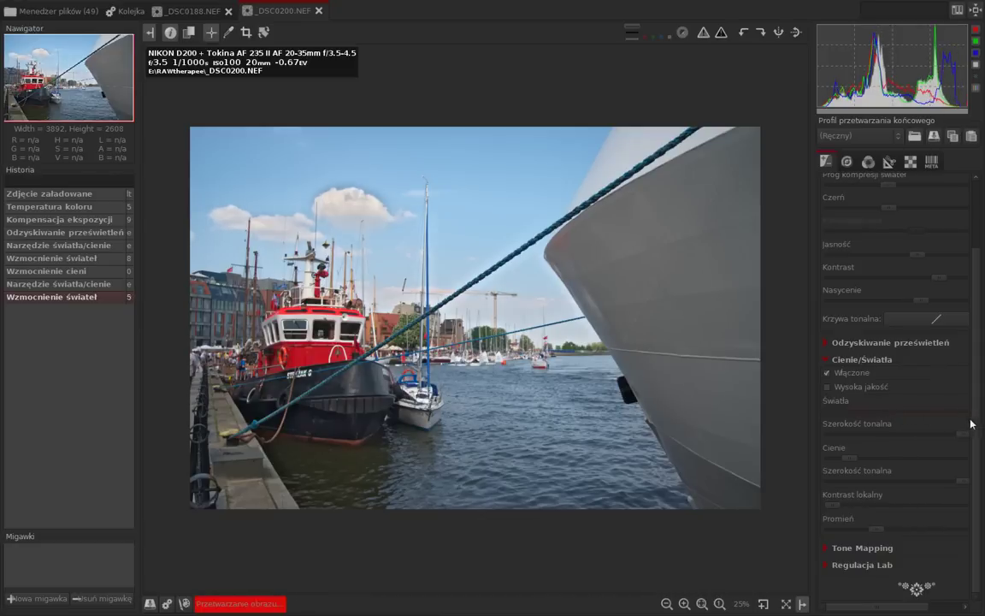
{"action": "left_click_drag", "start_coordinate": [889, 413], "coordinate": [963, 412]}
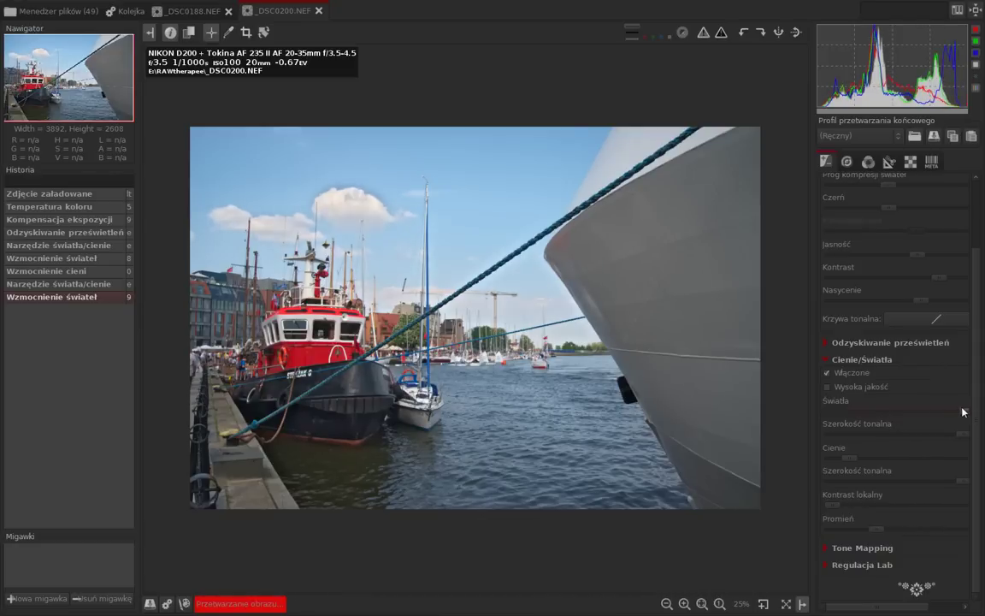
{"action": "left_click", "coordinate": [827, 373]}
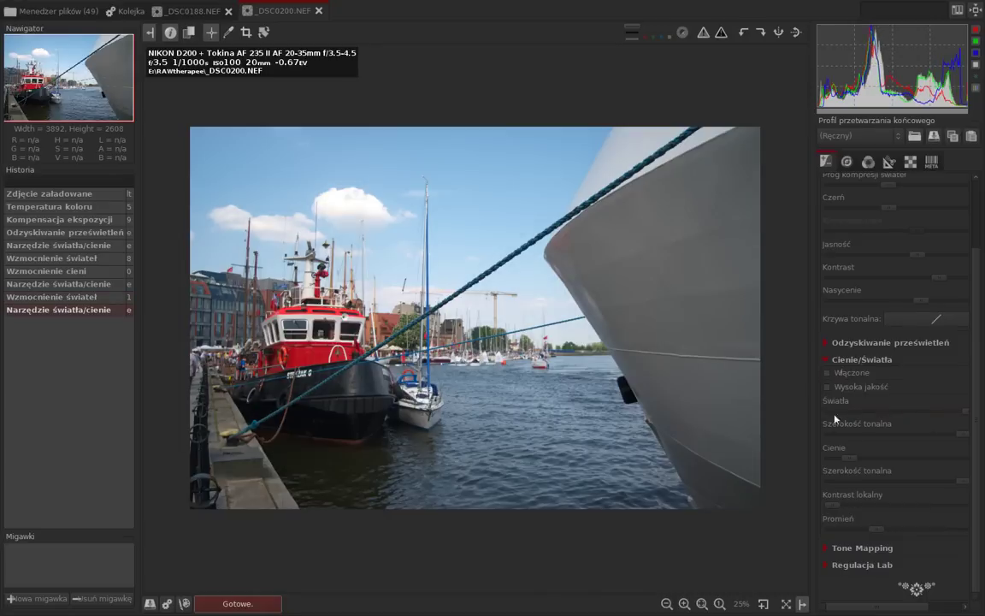
{"action": "left_click", "coordinate": [826, 360]}
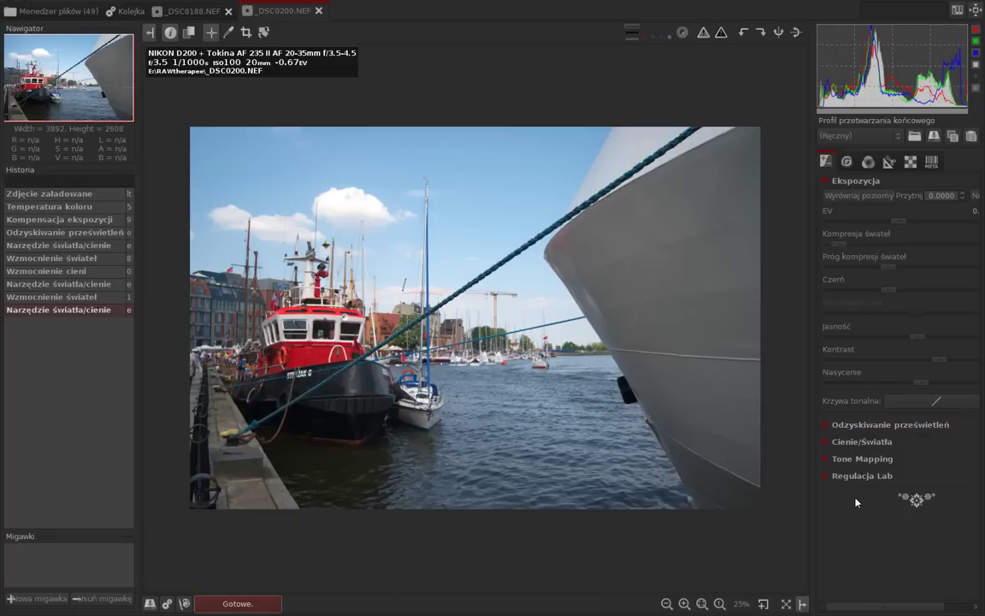
Open the Detail tools and glance through Sharpening, Edges and Microcontrast
{"action": "left_click", "coordinate": [847, 162]}
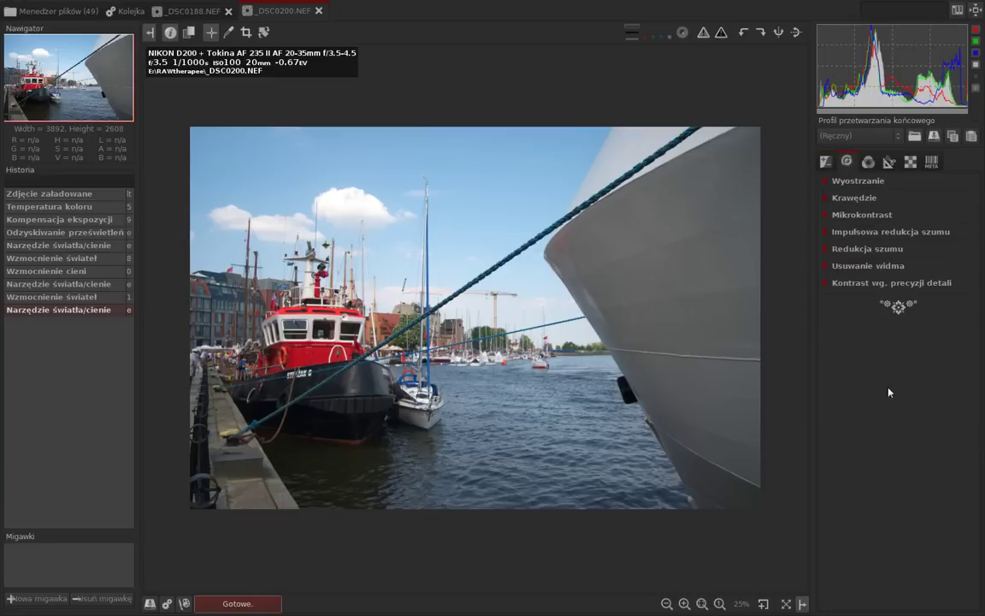
{"action": "left_click", "coordinate": [826, 181]}
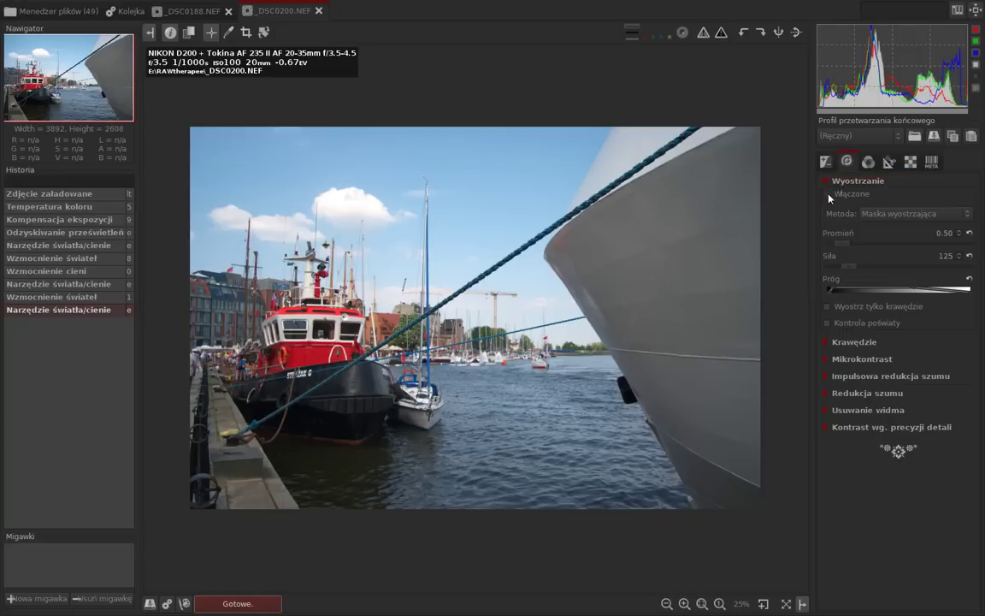
{"action": "left_click", "coordinate": [826, 182]}
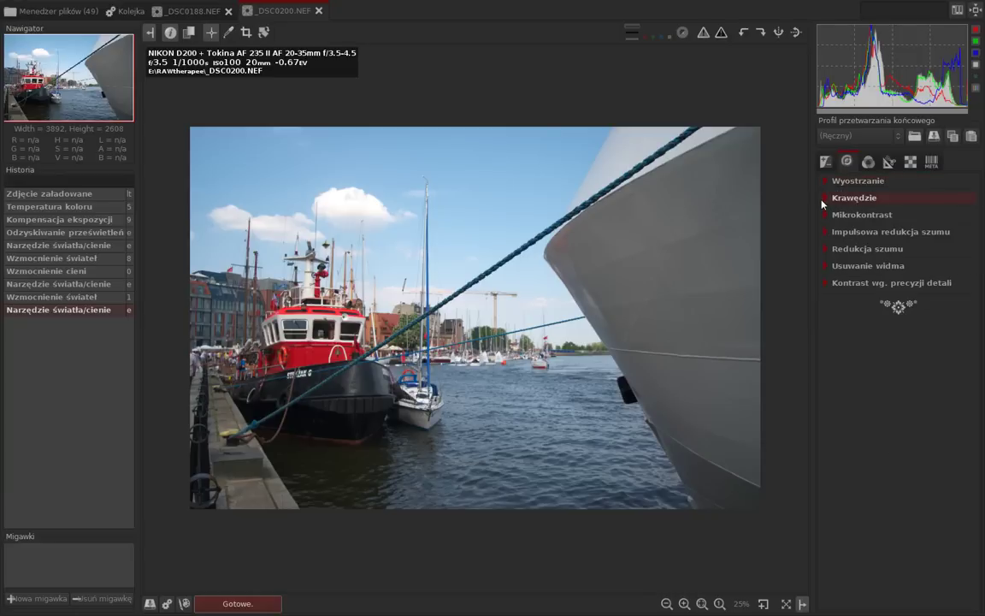
{"action": "left_click", "coordinate": [823, 202]}
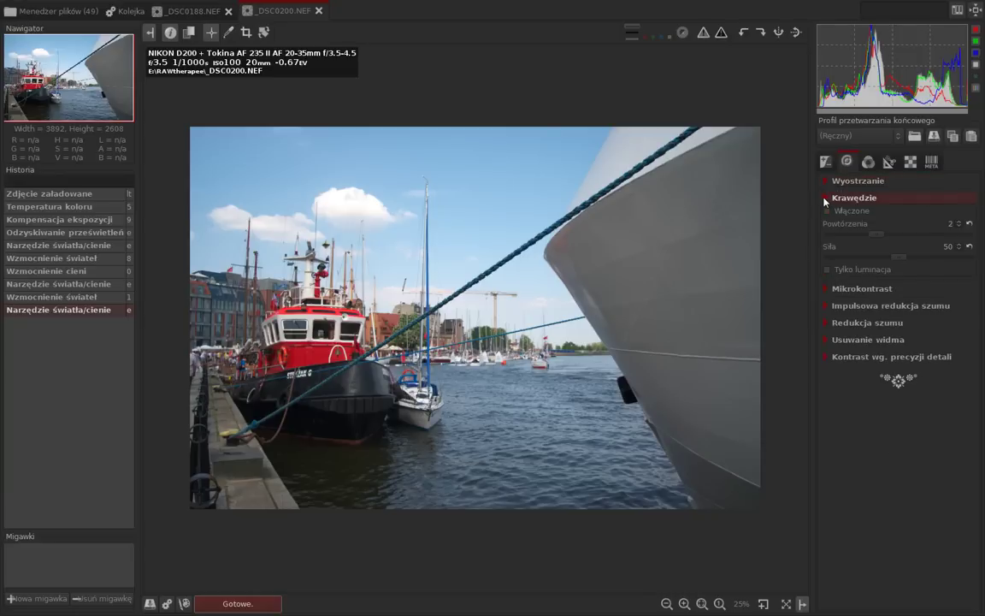
{"action": "left_click", "coordinate": [826, 200]}
{"action": "left_click", "coordinate": [825, 215]}
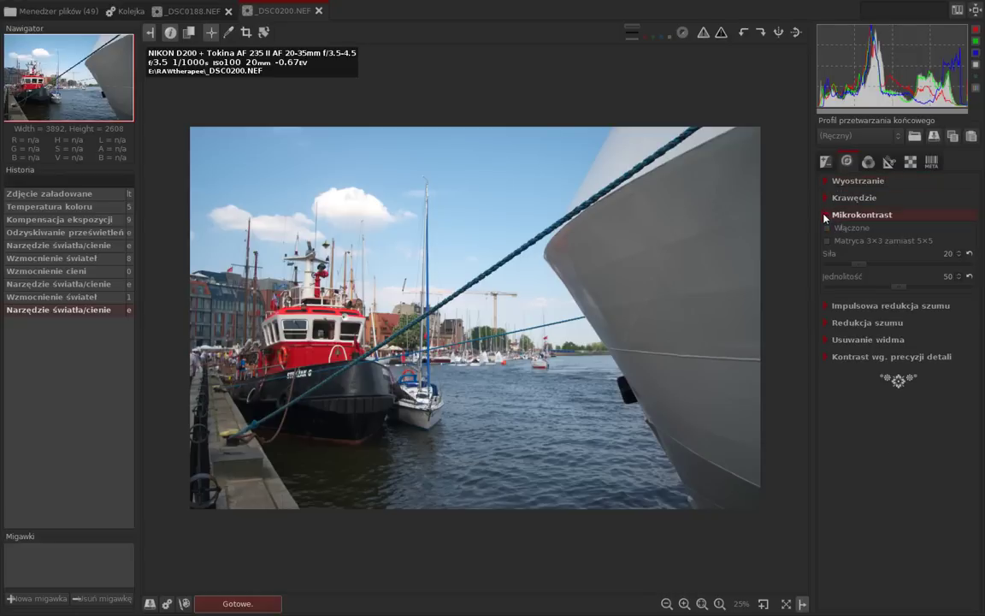
{"action": "left_click", "coordinate": [825, 217]}
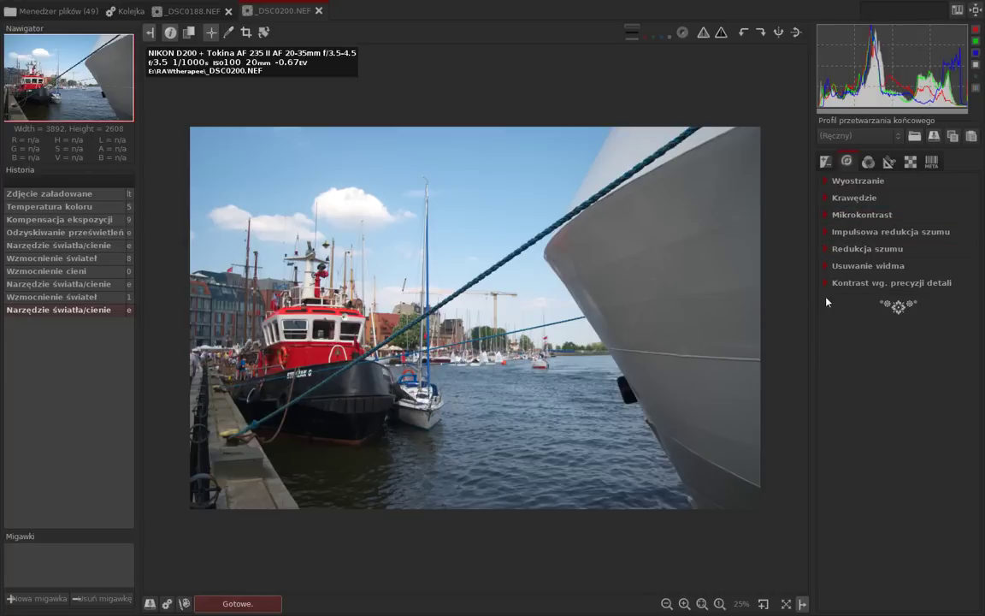
Inspect the Noise reduction, Impulse noise reduction and Defringe settings without changing them
{"action": "left_click", "coordinate": [825, 249]}
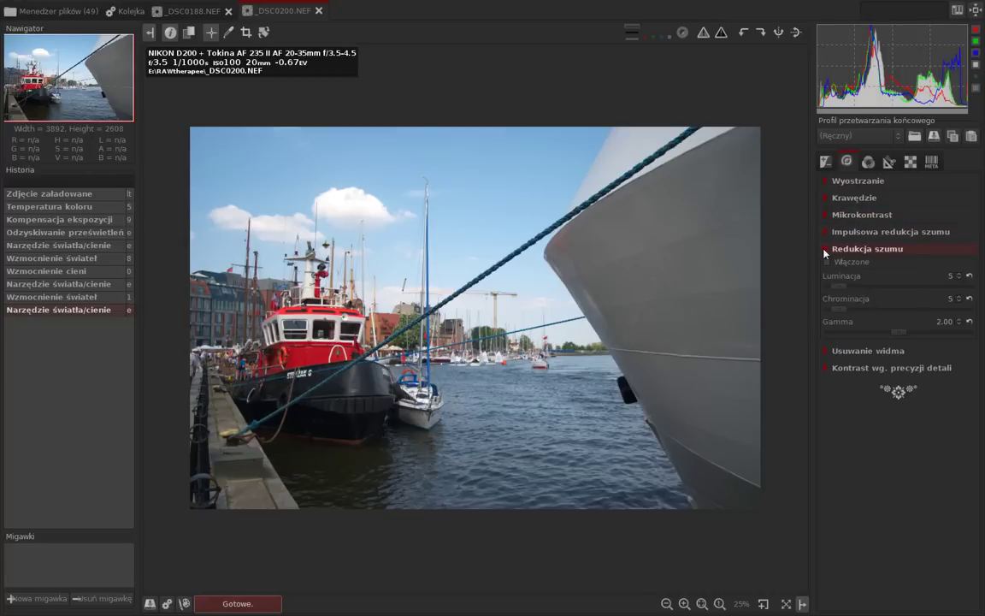
{"action": "left_click", "coordinate": [825, 249]}
{"action": "left_click", "coordinate": [826, 249]}
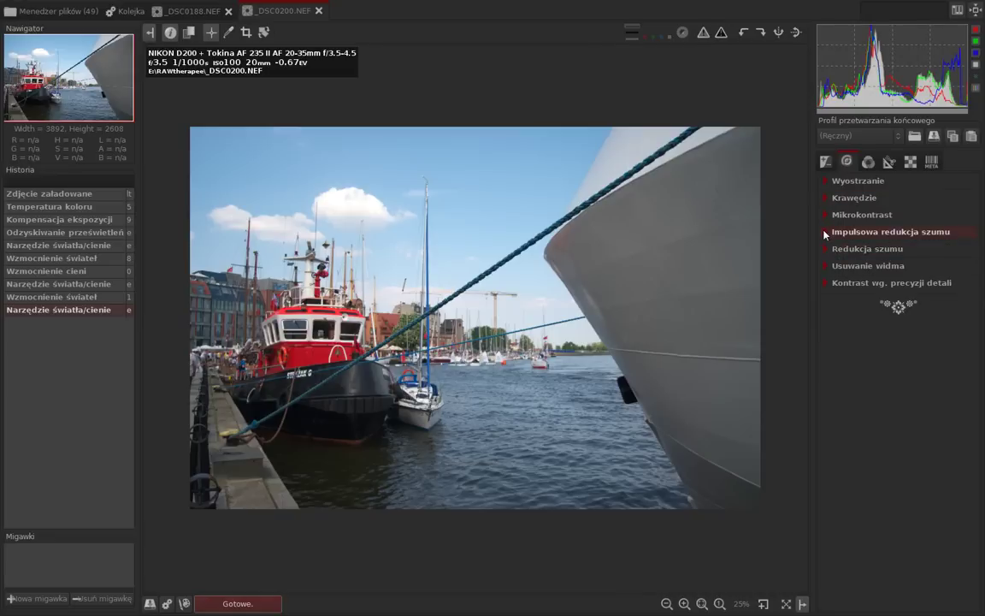
{"action": "left_click", "coordinate": [829, 233]}
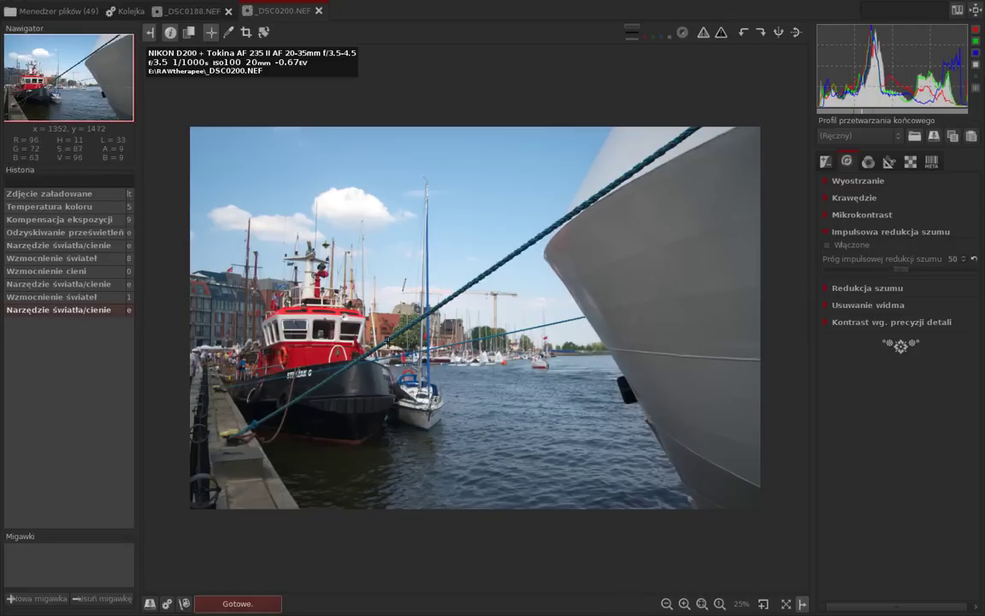
{"action": "left_click", "coordinate": [830, 234]}
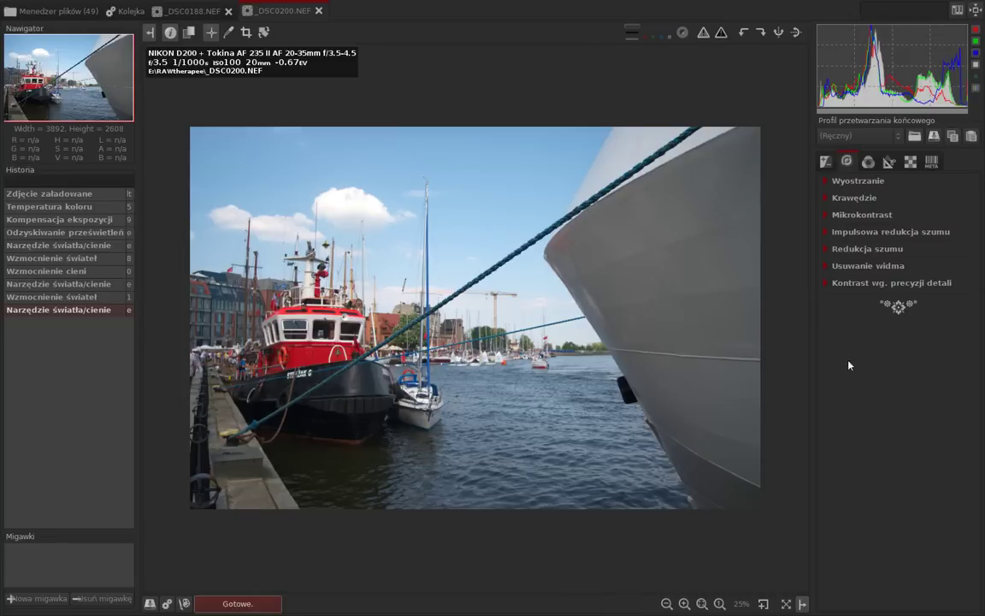
{"action": "left_click", "coordinate": [826, 269]}
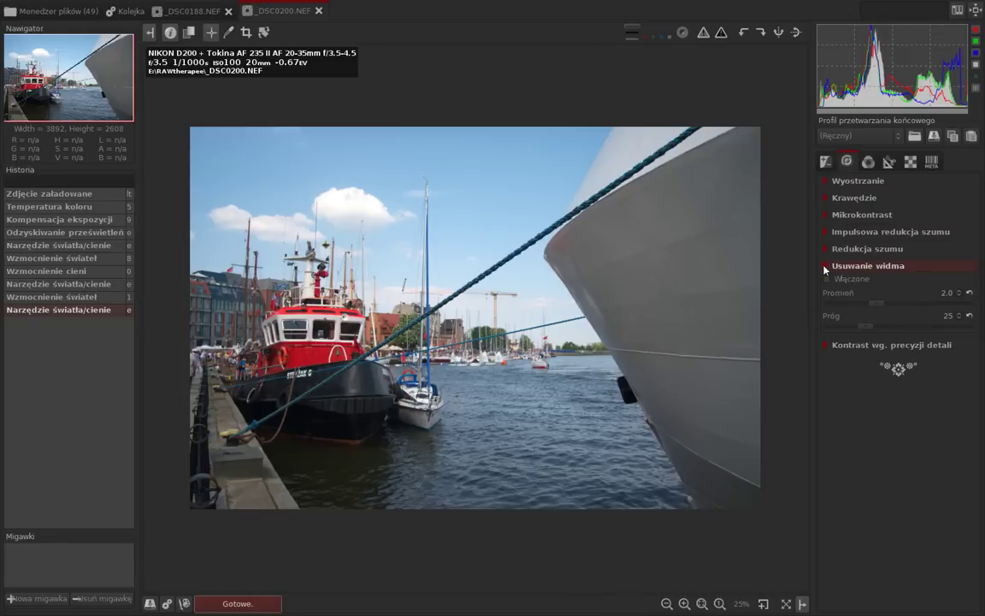
{"action": "left_click", "coordinate": [826, 268]}
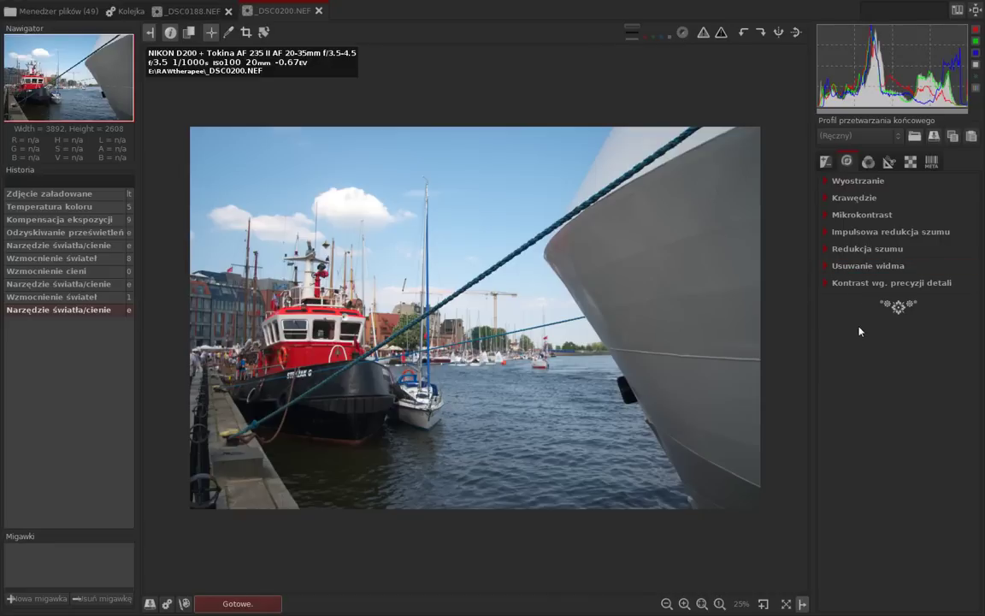
Re-pick white balance from a neutral spot, ending at 5286 K and 0.967 tint
{"action": "left_click", "coordinate": [868, 162]}
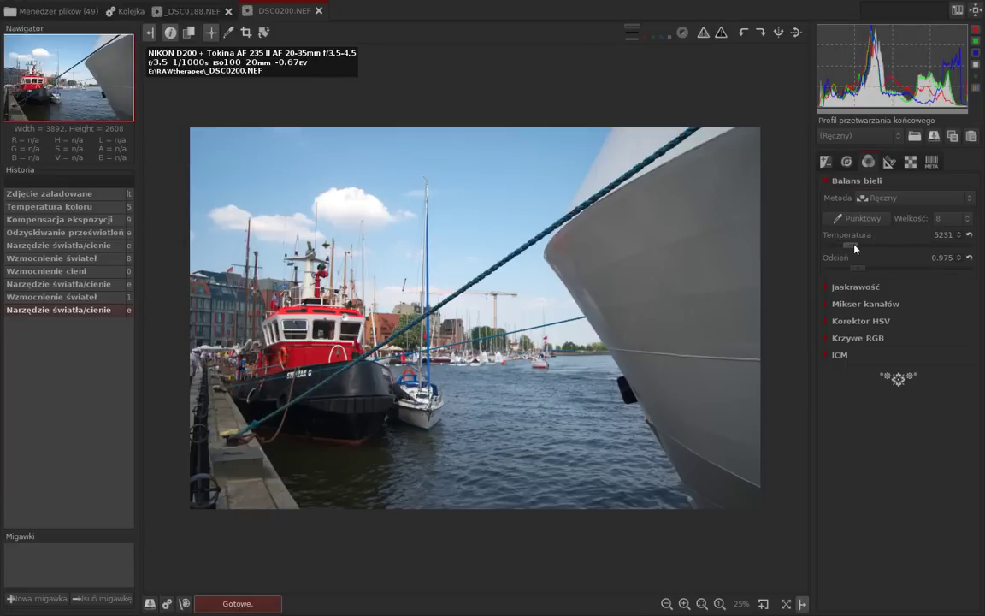
{"action": "mouse_move", "coordinate": [854, 248]}
{"action": "left_mouse_down"}
{"action": "mouse_move", "coordinate": [842, 250]}
{"action": "mouse_move", "coordinate": [889, 249]}
{"action": "left_mouse_up"}
{"action": "left_click", "coordinate": [844, 220]}
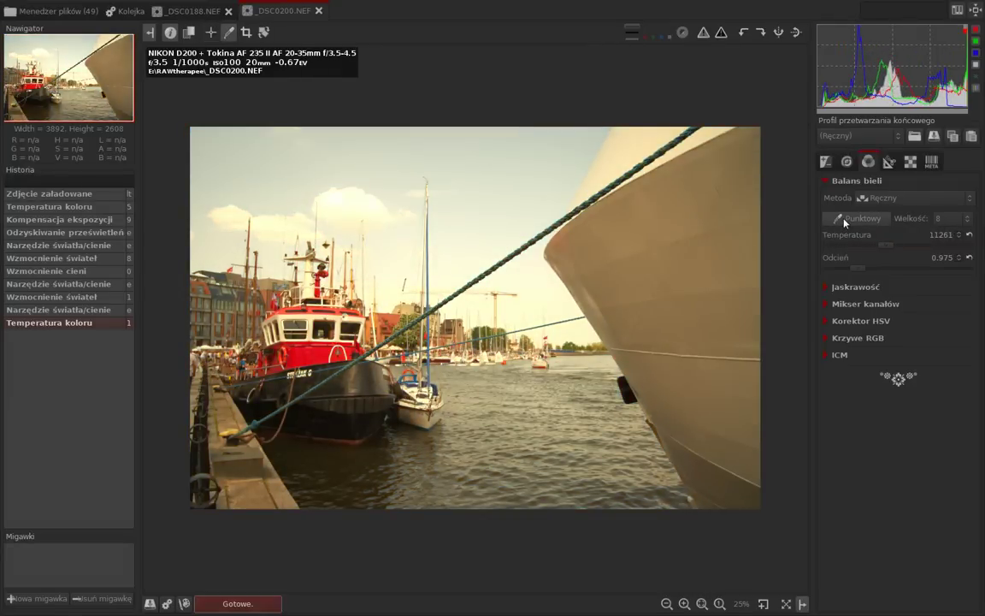
{"action": "left_click", "coordinate": [662, 220]}
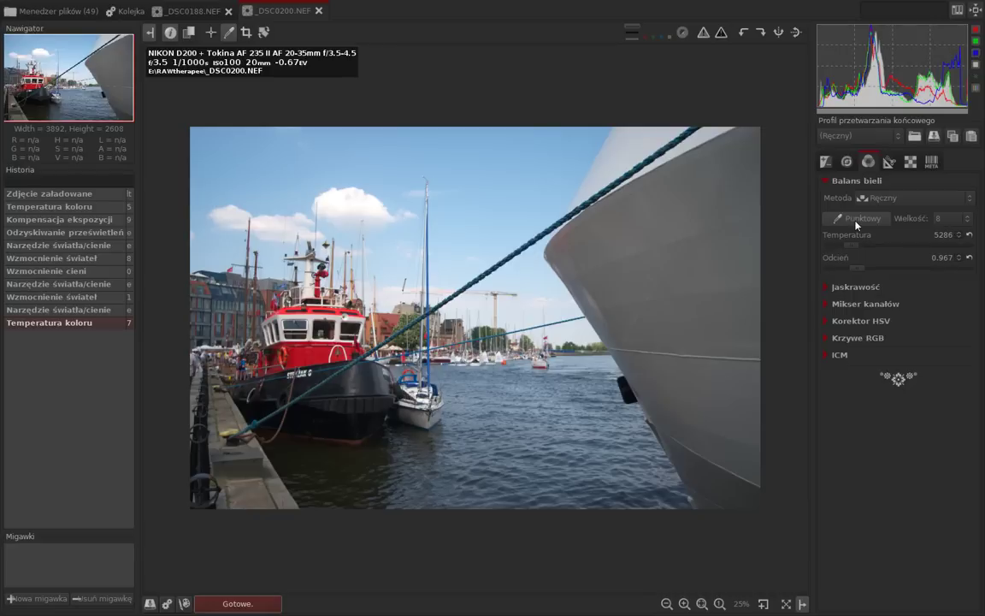
{"action": "left_click", "coordinate": [827, 183]}
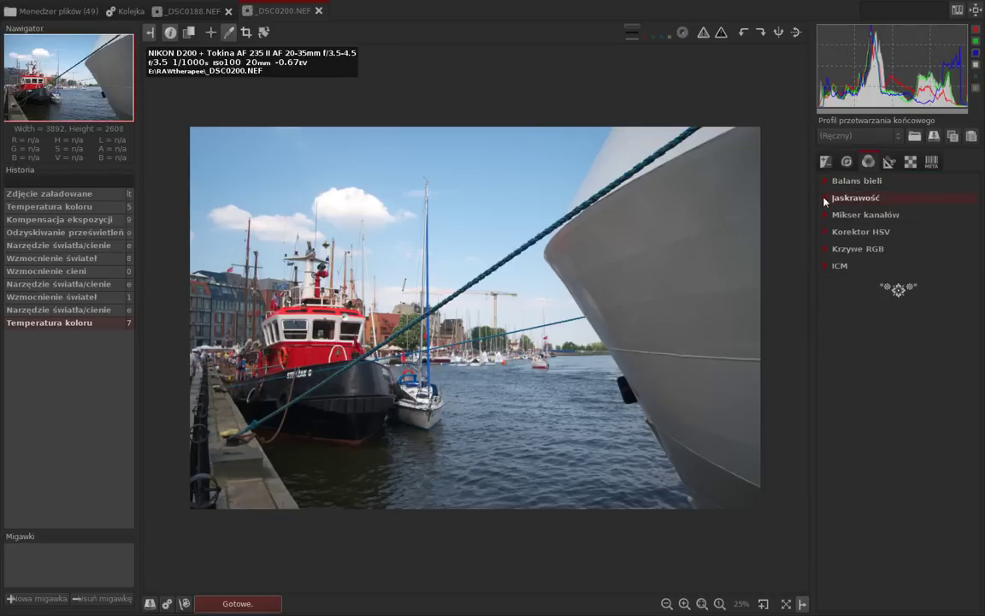
Expand and collapse the vibrance and channel mixer sections to inspect them
{"action": "left_click", "coordinate": [827, 199]}
{"action": "left_click", "coordinate": [827, 200]}
{"action": "left_click", "coordinate": [827, 199]}
{"action": "left_click", "coordinate": [826, 215]}
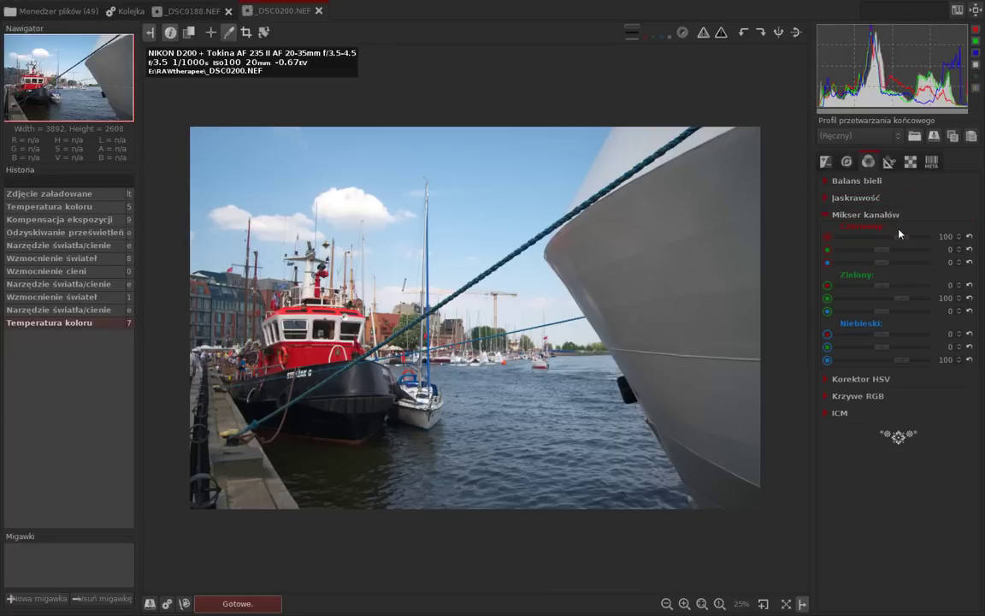
In the Exposure tab, drop Nasycenie (Saturation) to its minimum for black and white
{"action": "left_click", "coordinate": [846, 162]}
{"action": "left_click", "coordinate": [828, 166]}
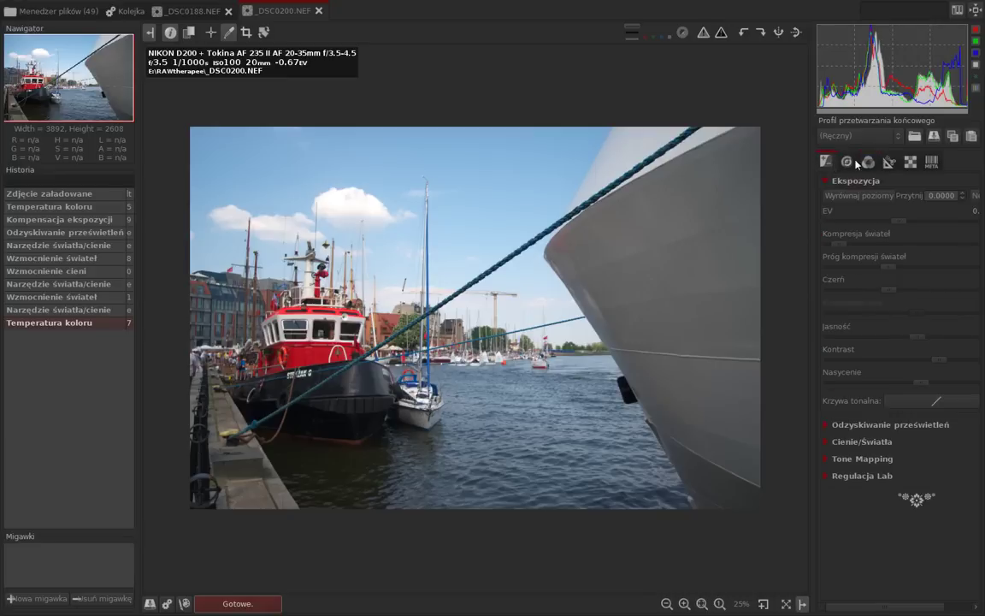
{"action": "left_click", "coordinate": [868, 162]}
{"action": "left_click", "coordinate": [826, 164]}
{"action": "left_click_drag", "start_coordinate": [920, 383], "coordinate": [911, 383]}
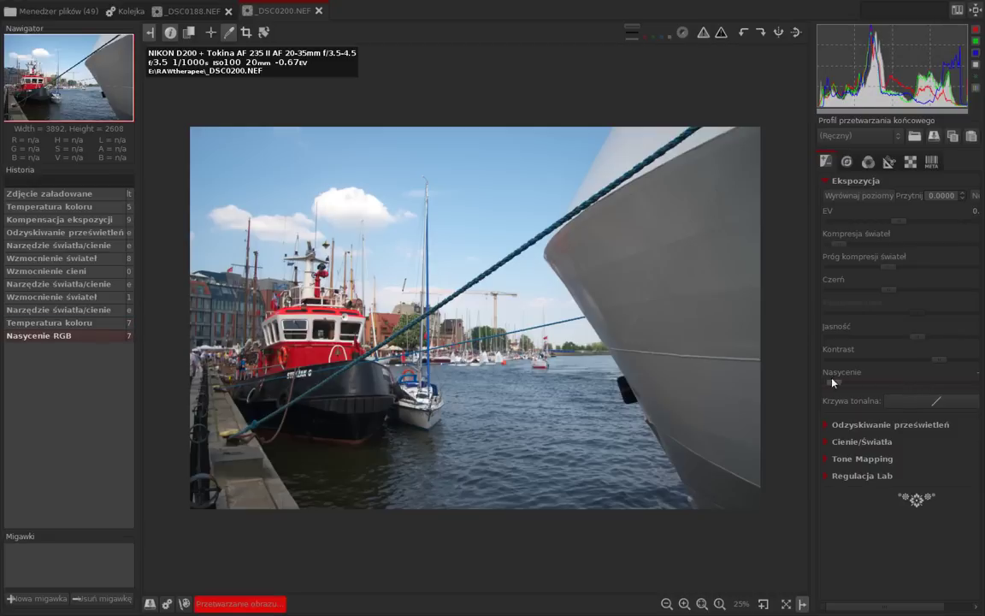
{"action": "left_click_drag", "start_coordinate": [832, 382], "coordinate": [822, 388]}
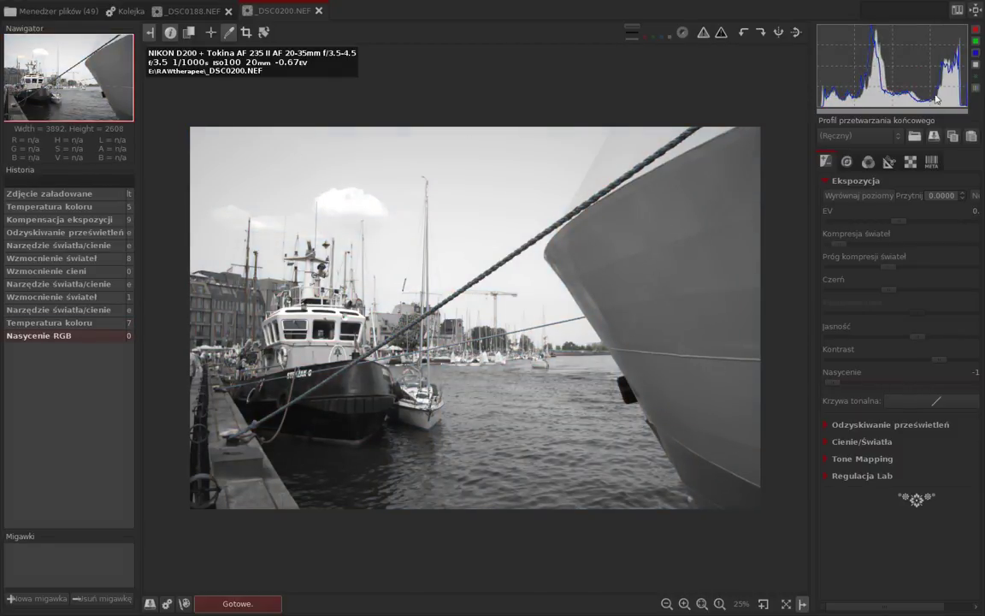
Set the channel mixer's red-channel red to -95 and green-channel first value to -13
{"action": "left_click", "coordinate": [868, 161]}
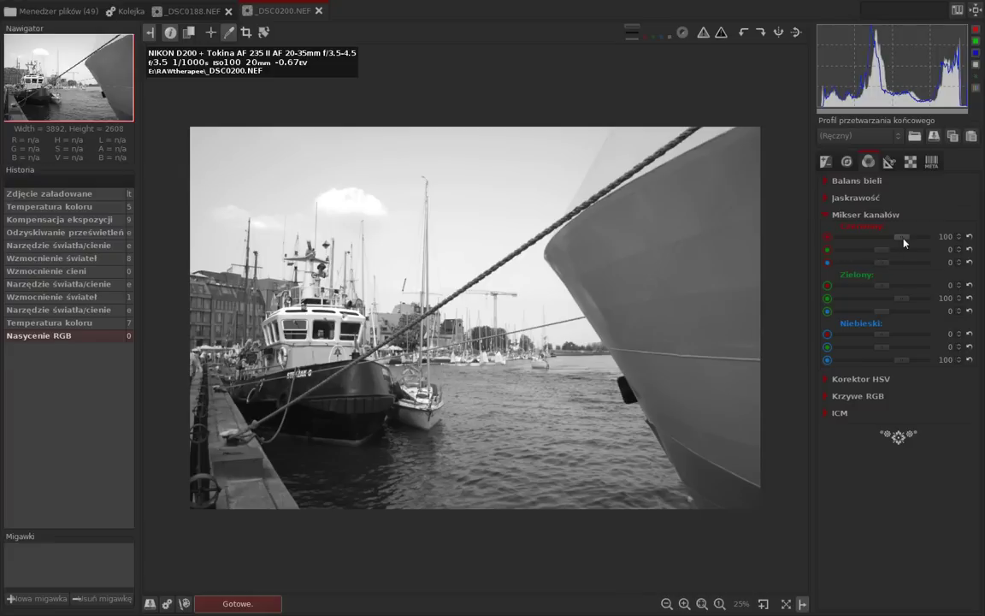
{"action": "left_click_drag", "start_coordinate": [904, 243], "coordinate": [853, 253]}
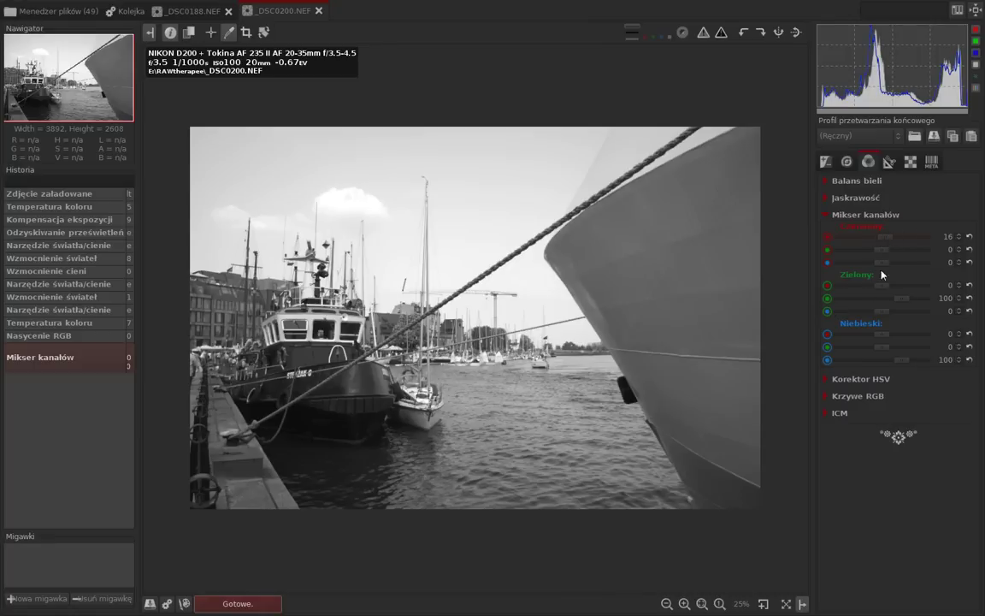
{"action": "mouse_move", "coordinate": [881, 237]}
{"action": "left_mouse_down"}
{"action": "mouse_move", "coordinate": [901, 241]}
{"action": "mouse_move", "coordinate": [864, 238]}
{"action": "left_mouse_up"}
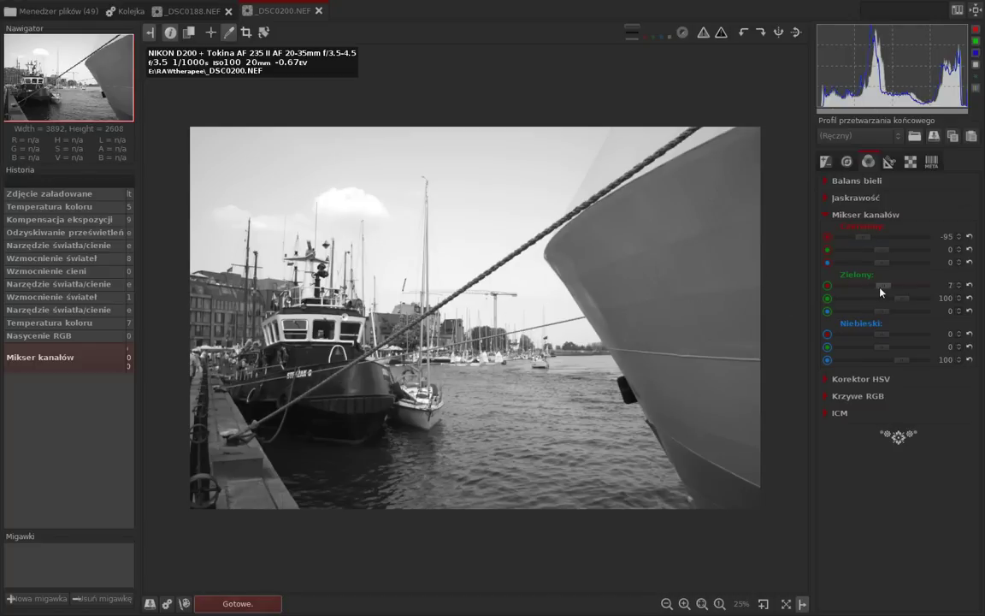
{"action": "left_click_drag", "start_coordinate": [880, 286], "coordinate": [874, 295]}
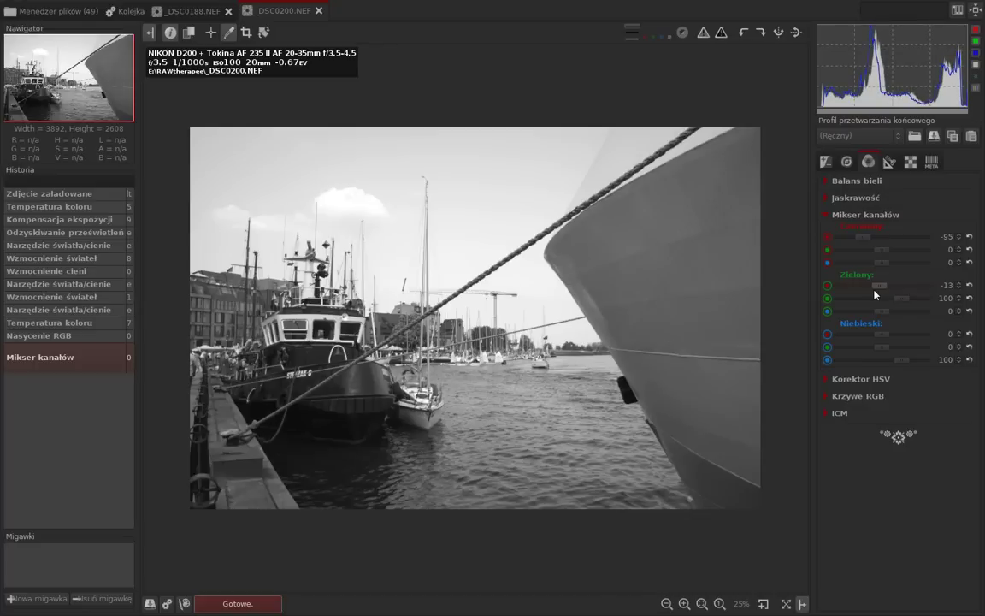
{"action": "left_click", "coordinate": [872, 215]}
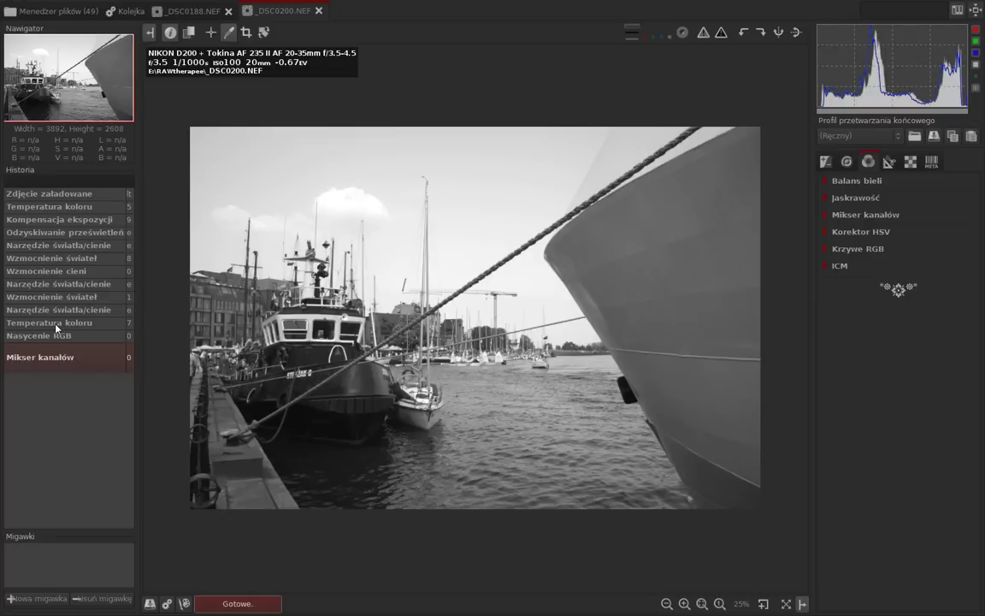
Compare history entries, then revert to 'Zdjęcie załadowane' and show the Transform tools
{"action": "left_click", "coordinate": [52, 284]}
{"action": "left_click", "coordinate": [59, 245]}
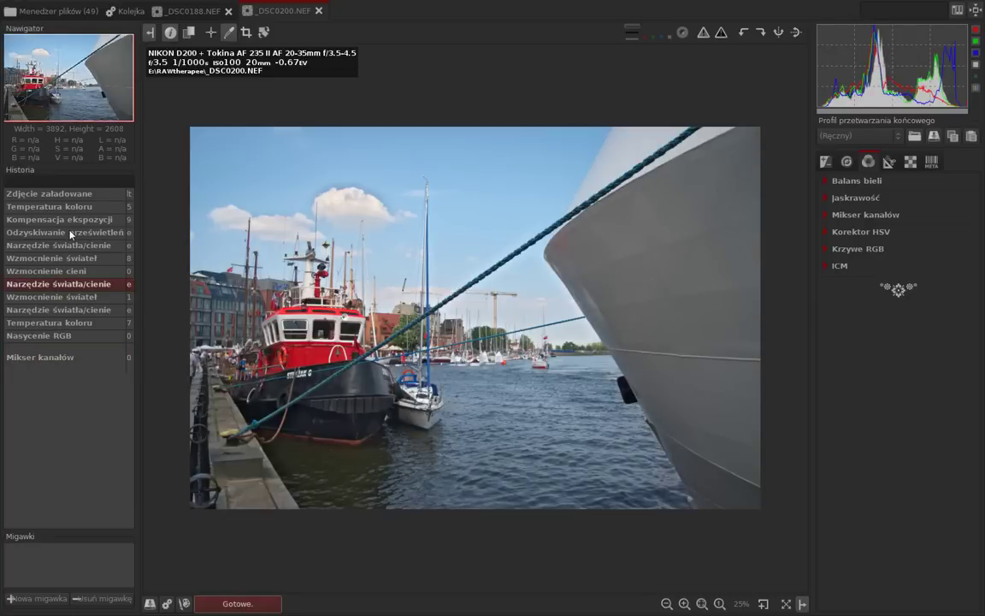
{"action": "left_click", "coordinate": [74, 195]}
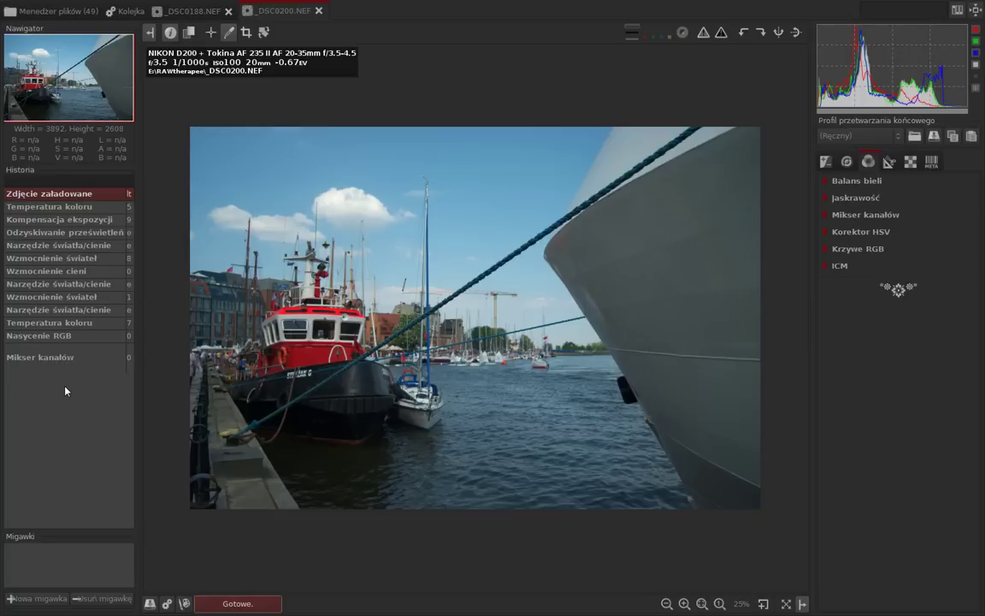
{"action": "left_click", "coordinate": [64, 357]}
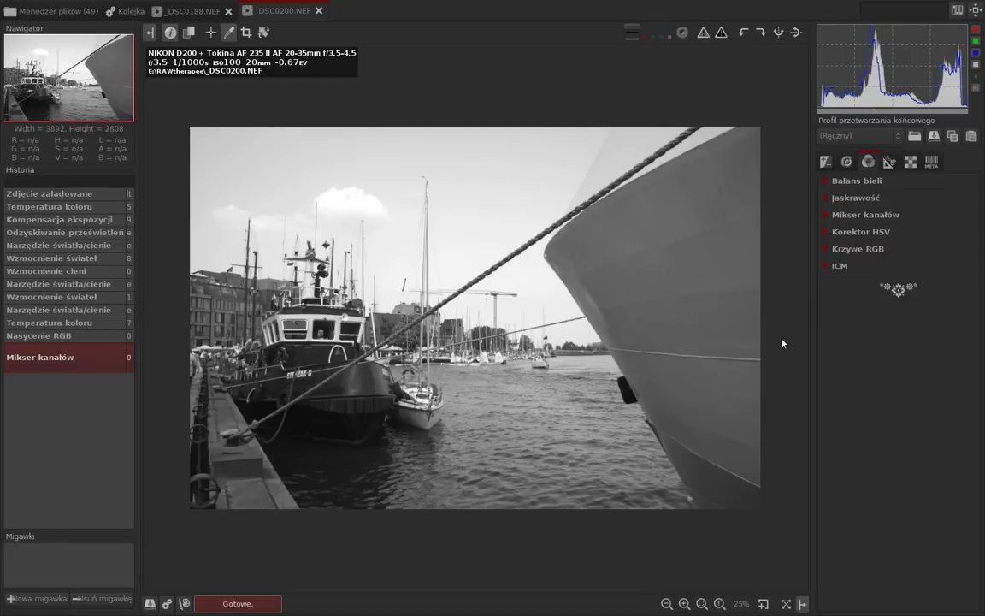
{"action": "left_click", "coordinate": [69, 193]}
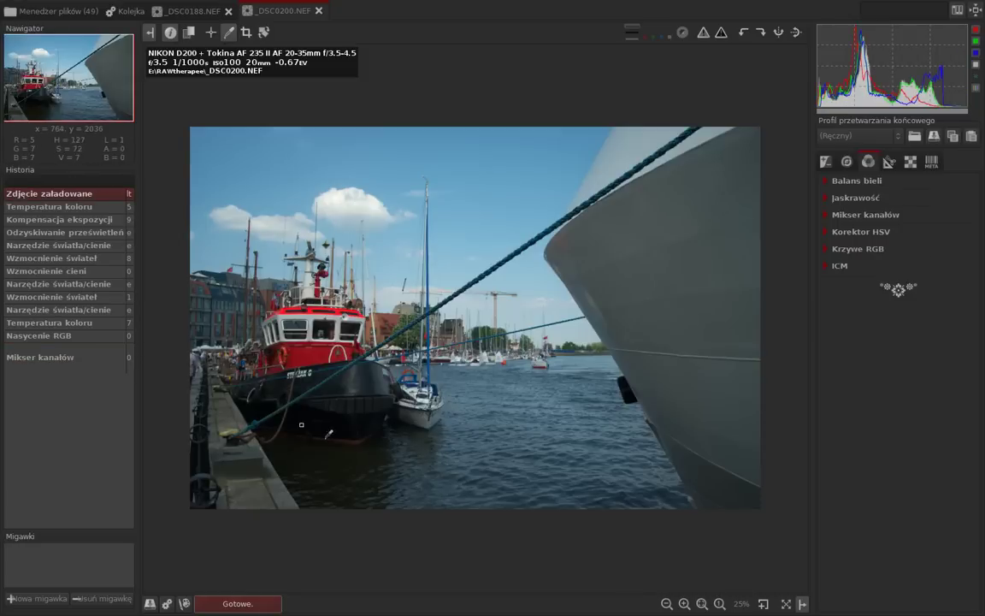
{"action": "left_click", "coordinate": [890, 162]}
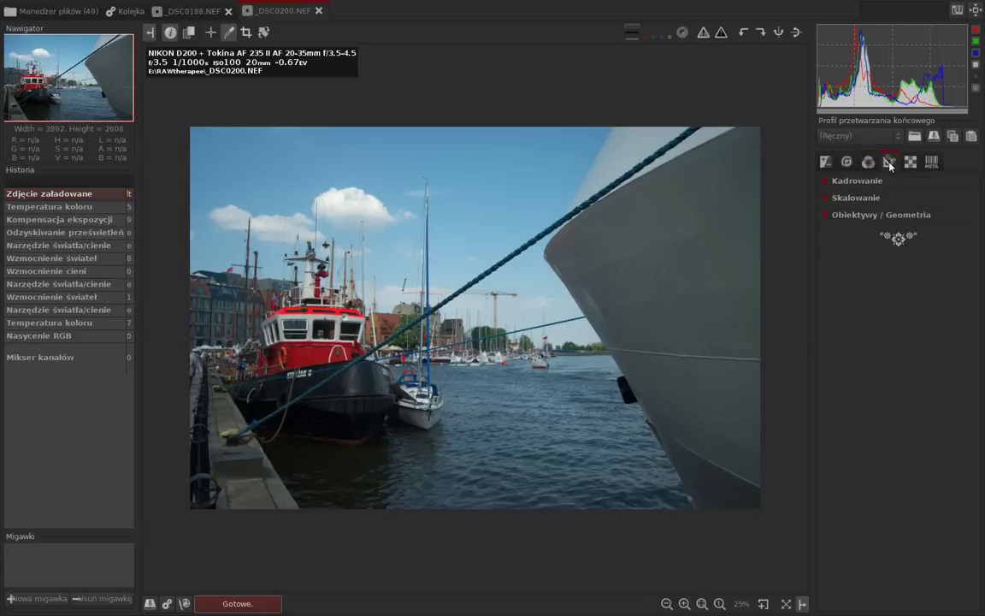
Expand Obiektywy / Geometria and inspect the Dystorsja, LCP profile and Korekcja aberracji sections
{"action": "left_click", "coordinate": [827, 182]}
{"action": "left_click", "coordinate": [824, 199]}
{"action": "left_click", "coordinate": [823, 215]}
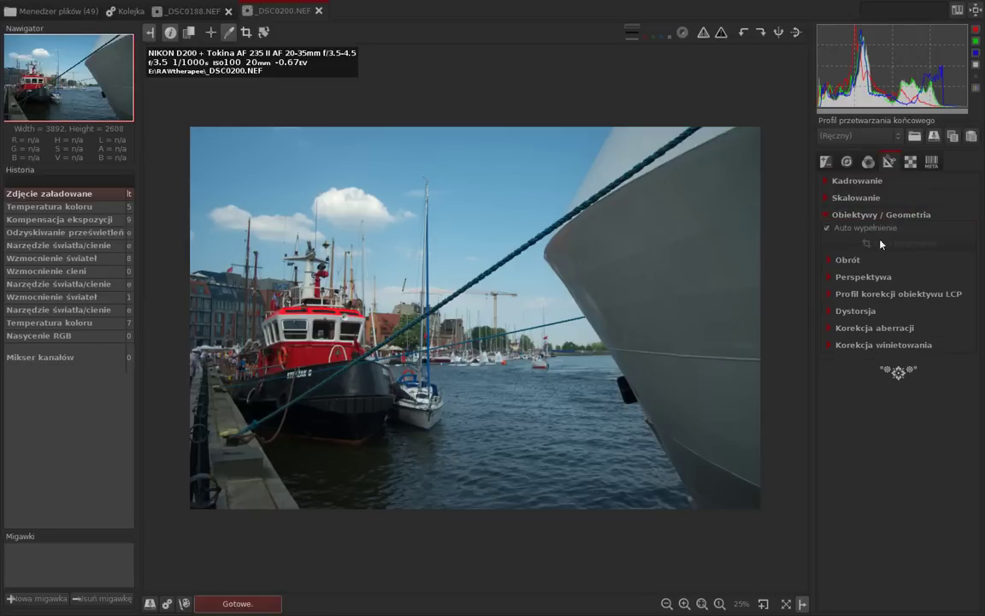
{"action": "left_click", "coordinate": [830, 312]}
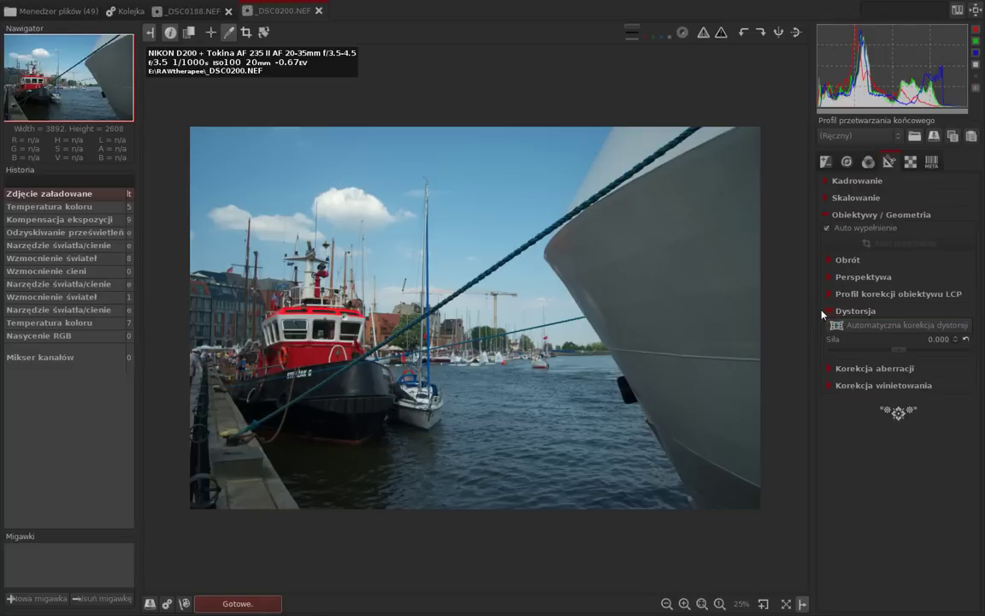
{"action": "left_click", "coordinate": [829, 312]}
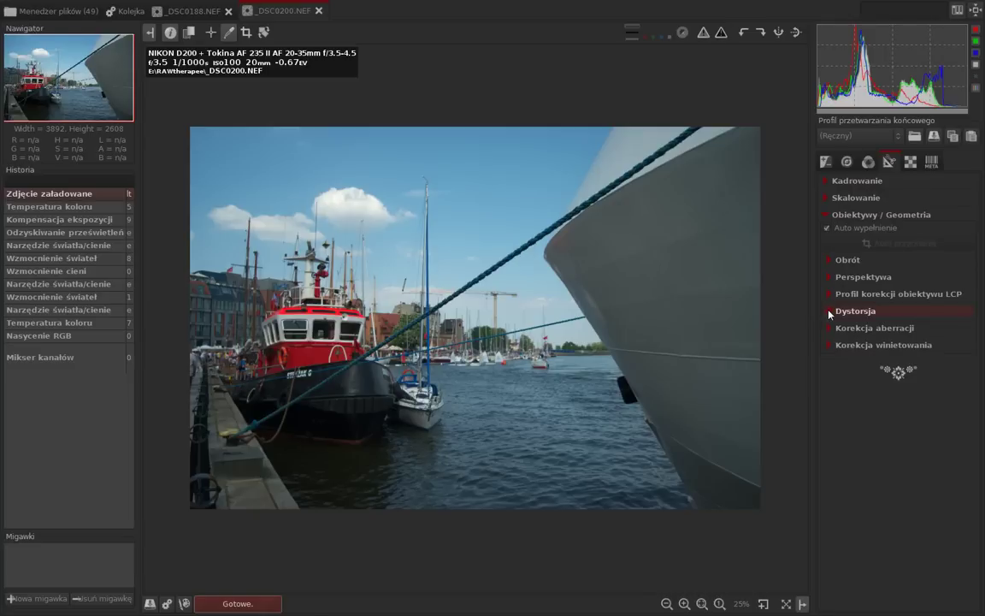
{"action": "left_click", "coordinate": [829, 295]}
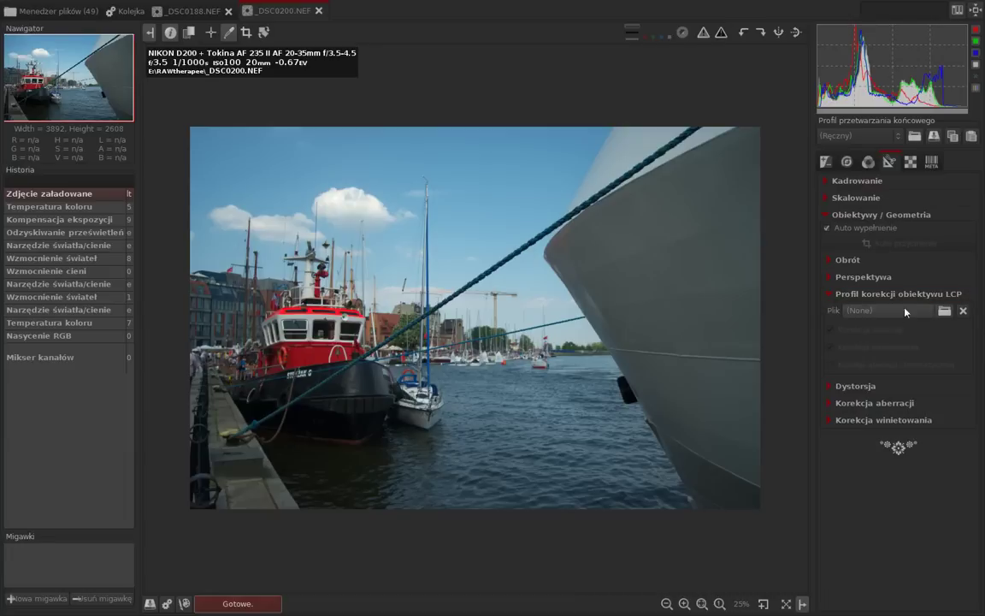
{"action": "left_click", "coordinate": [829, 295]}
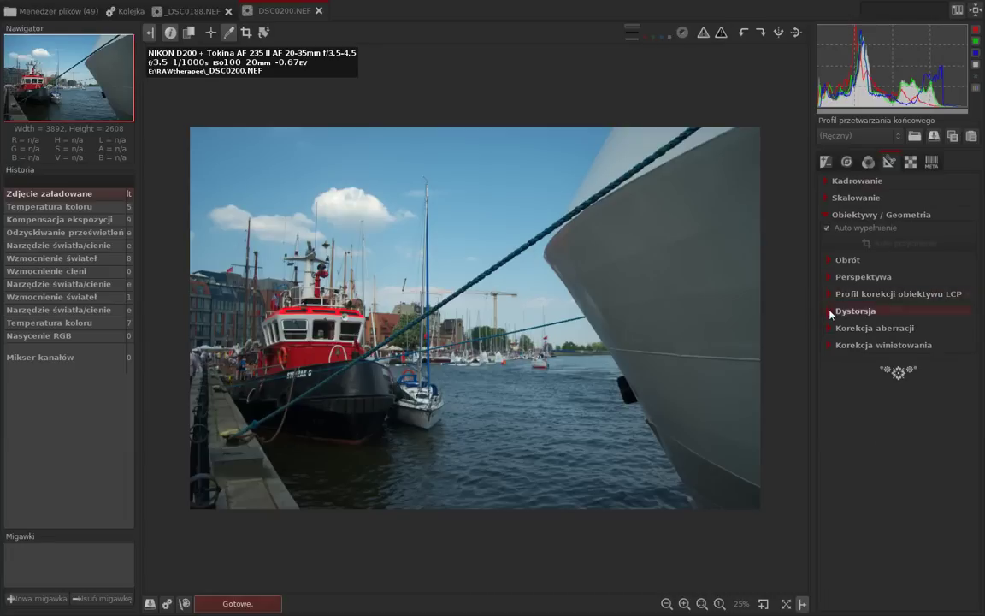
{"action": "left_click", "coordinate": [829, 328]}
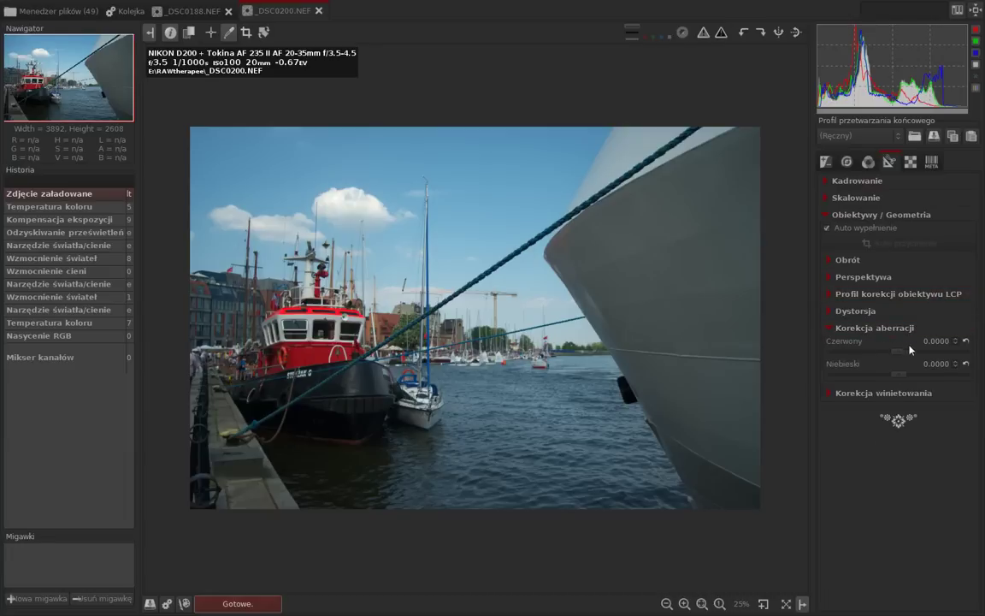
{"action": "left_click", "coordinate": [828, 330]}
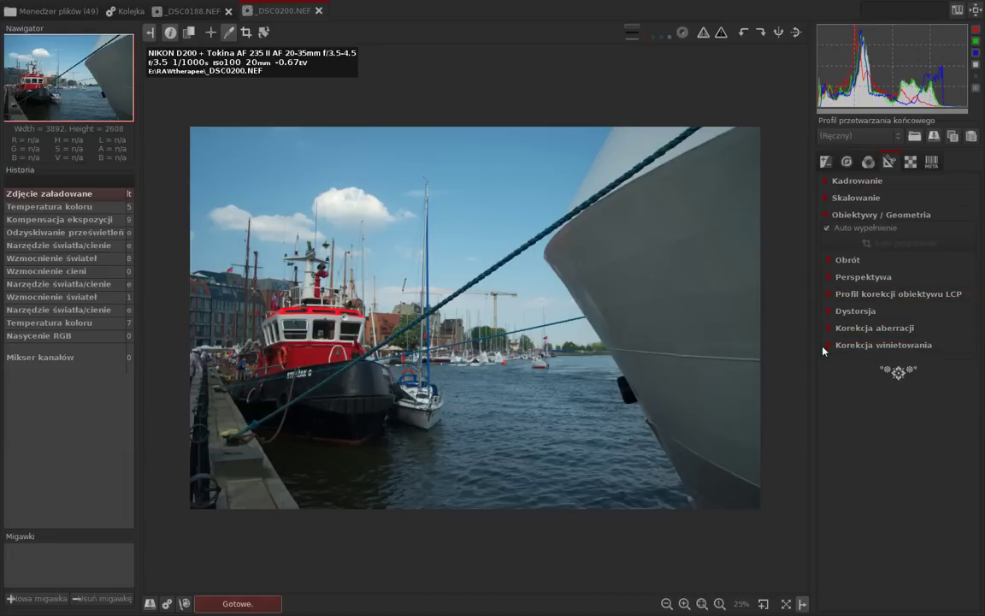
{"action": "left_click", "coordinate": [828, 345]}
Set the vignetting correction amount to -29 and radius to 41, then collapse it
{"action": "left_click_drag", "start_coordinate": [895, 370], "coordinate": [888, 373]}
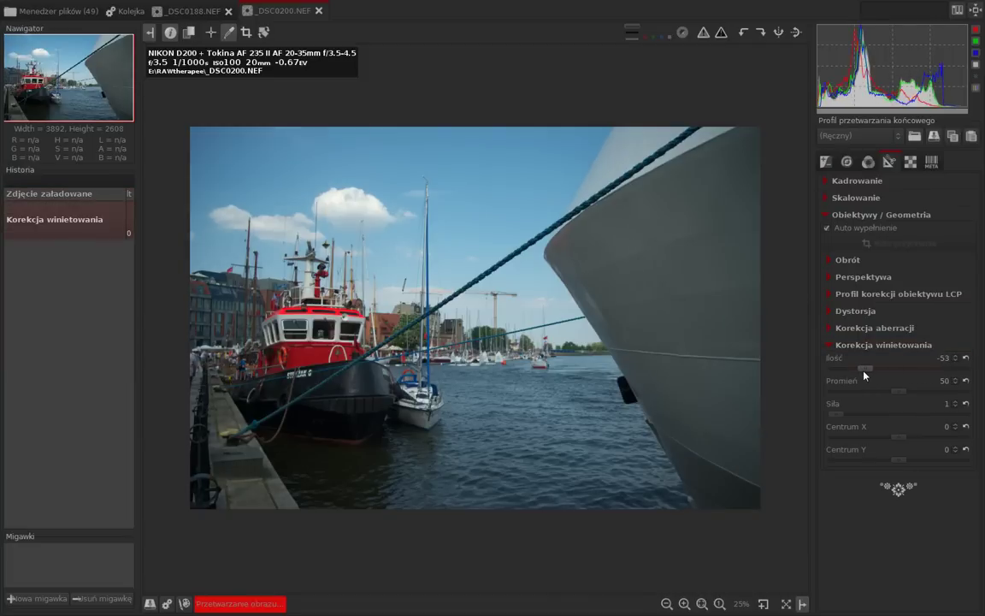
{"action": "mouse_move", "coordinate": [888, 374]}
{"action": "left_mouse_down"}
{"action": "mouse_move", "coordinate": [983, 374]}
{"action": "mouse_move", "coordinate": [832, 374]}
{"action": "left_mouse_up"}
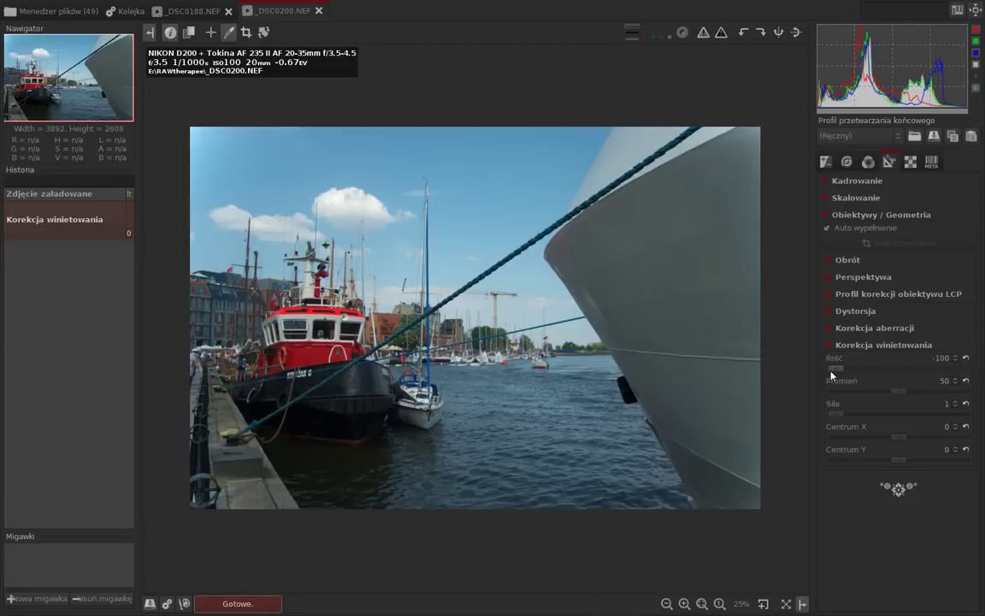
{"action": "mouse_move", "coordinate": [897, 391]}
{"action": "left_mouse_down"}
{"action": "mouse_move", "coordinate": [923, 395]}
{"action": "mouse_move", "coordinate": [864, 392]}
{"action": "mouse_move", "coordinate": [869, 370]}
{"action": "mouse_move", "coordinate": [885, 369]}
{"action": "mouse_move", "coordinate": [886, 391]}
{"action": "left_mouse_up"}
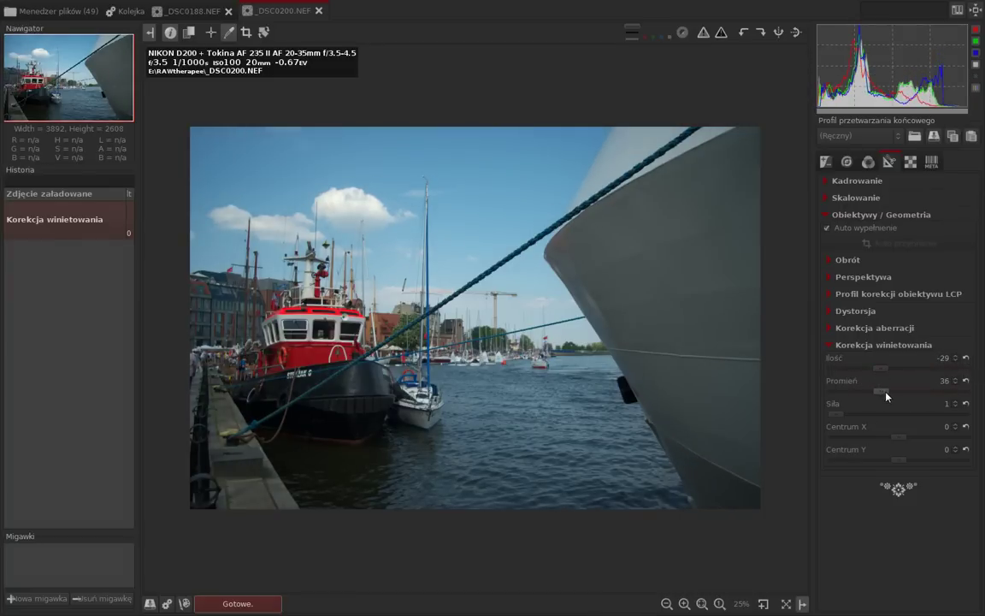
{"action": "left_click", "coordinate": [829, 346]}
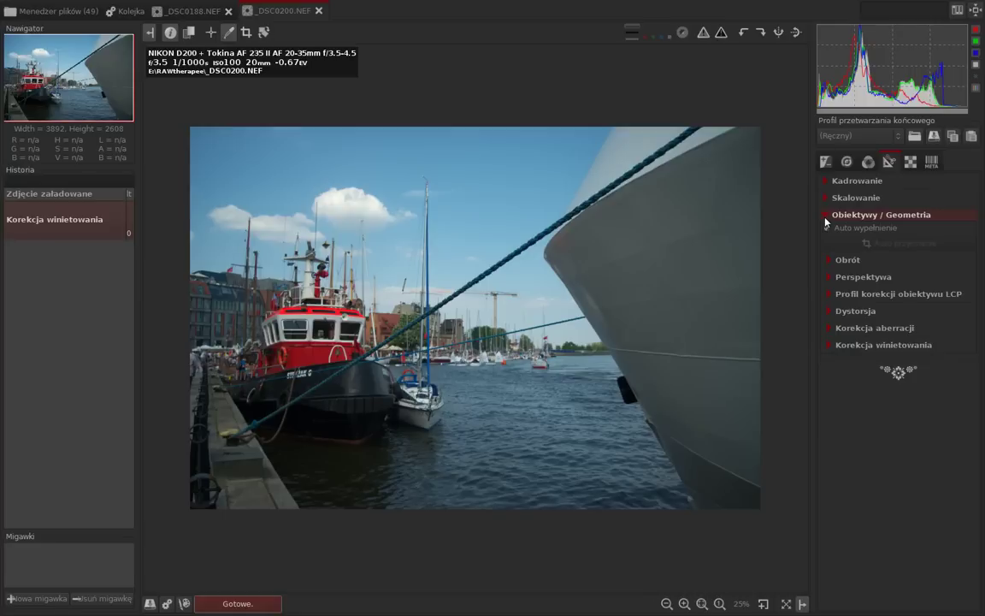
Expand Dystorsja and set the distortion correction strength to 0.028
{"action": "left_click", "coordinate": [827, 312]}
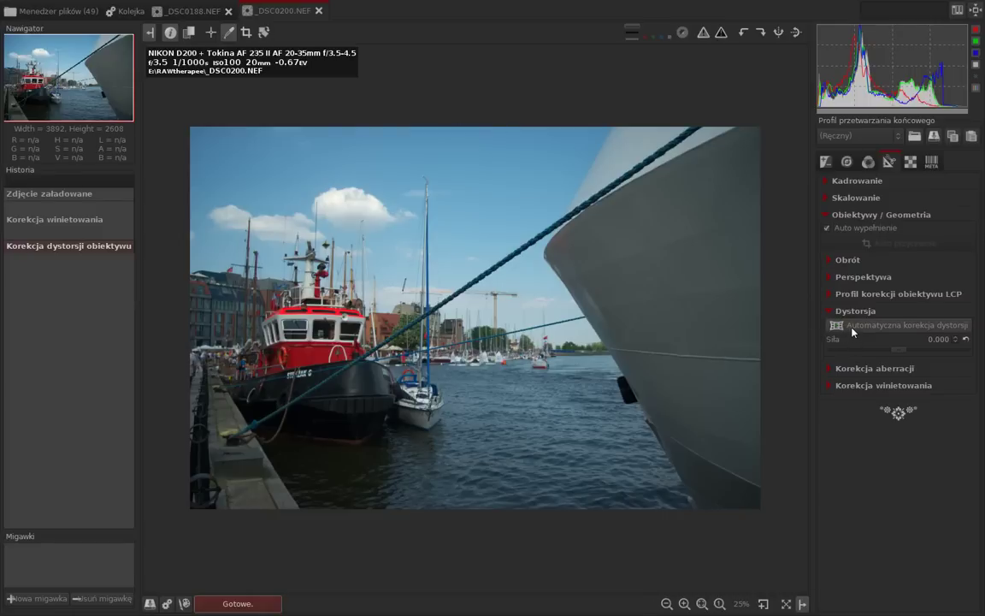
{"action": "mouse_move", "coordinate": [905, 352]}
{"action": "left_mouse_down"}
{"action": "mouse_move", "coordinate": [917, 351]}
{"action": "mouse_move", "coordinate": [909, 355]}
{"action": "left_mouse_up"}
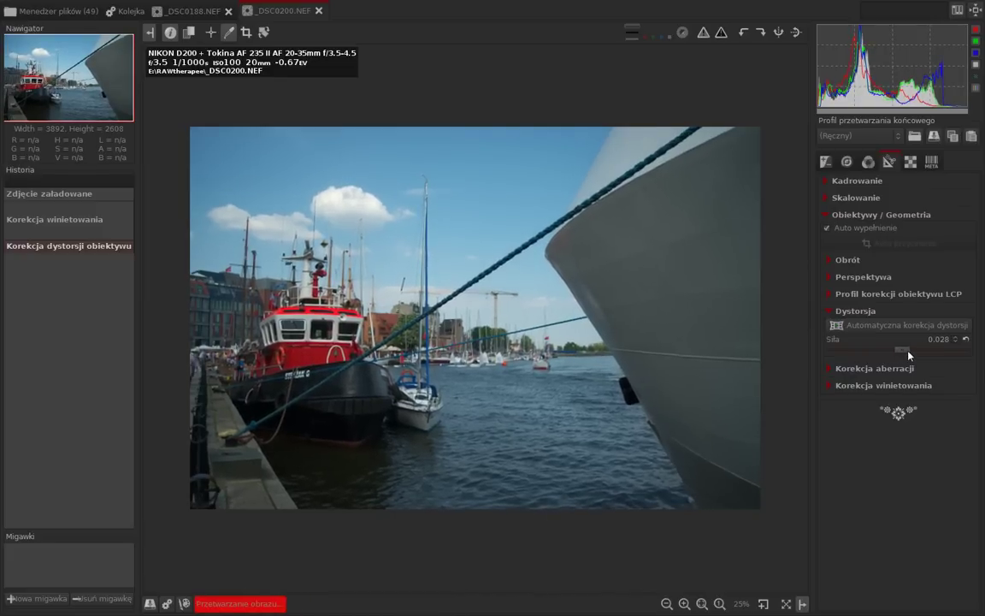